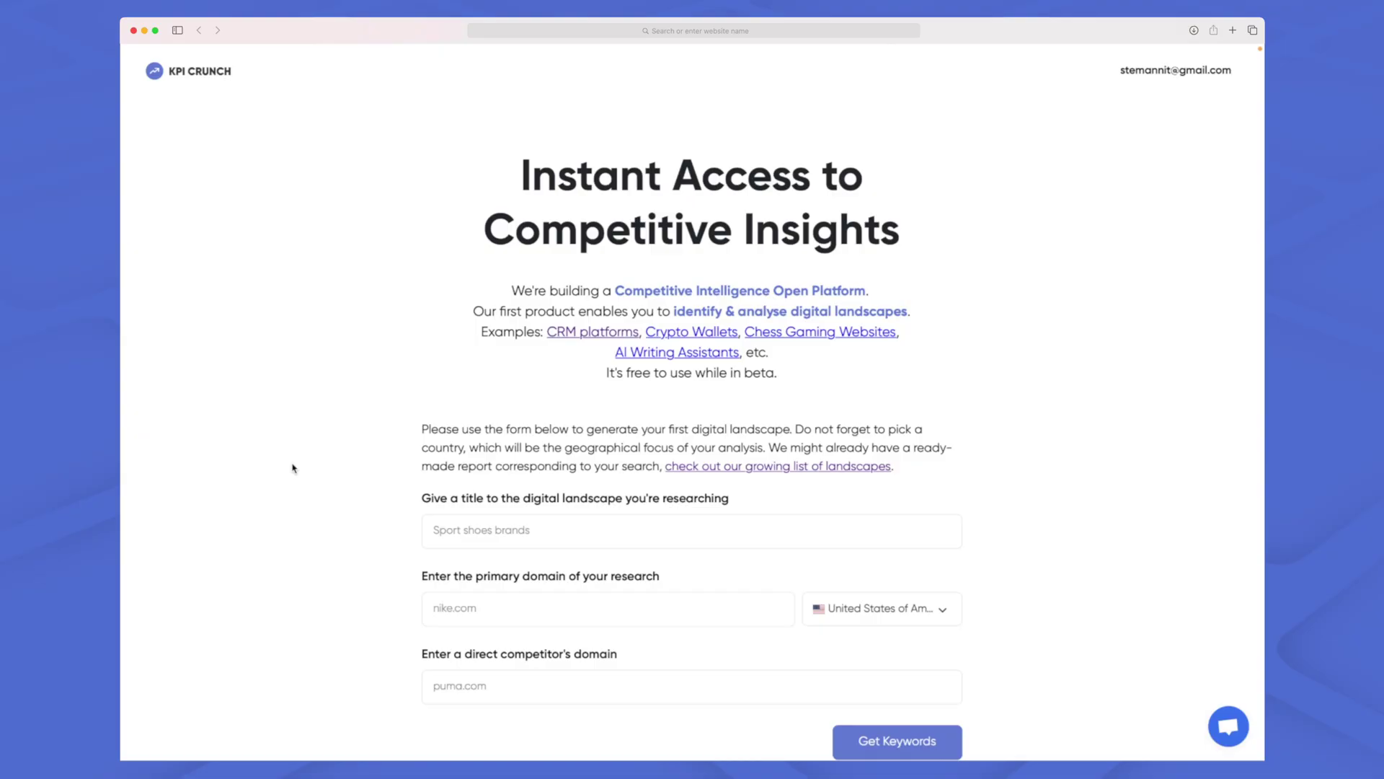
Enter the landscape title, jasper.ai as primary domain and peppertype.ai as direct competitor.
{"action": "scroll", "coordinate": [343, 475], "scroll_direction": "down", "scroll_amount": 3}
{"action": "scroll", "coordinate": [343, 475], "scroll_direction": "down", "scroll_amount": 3}
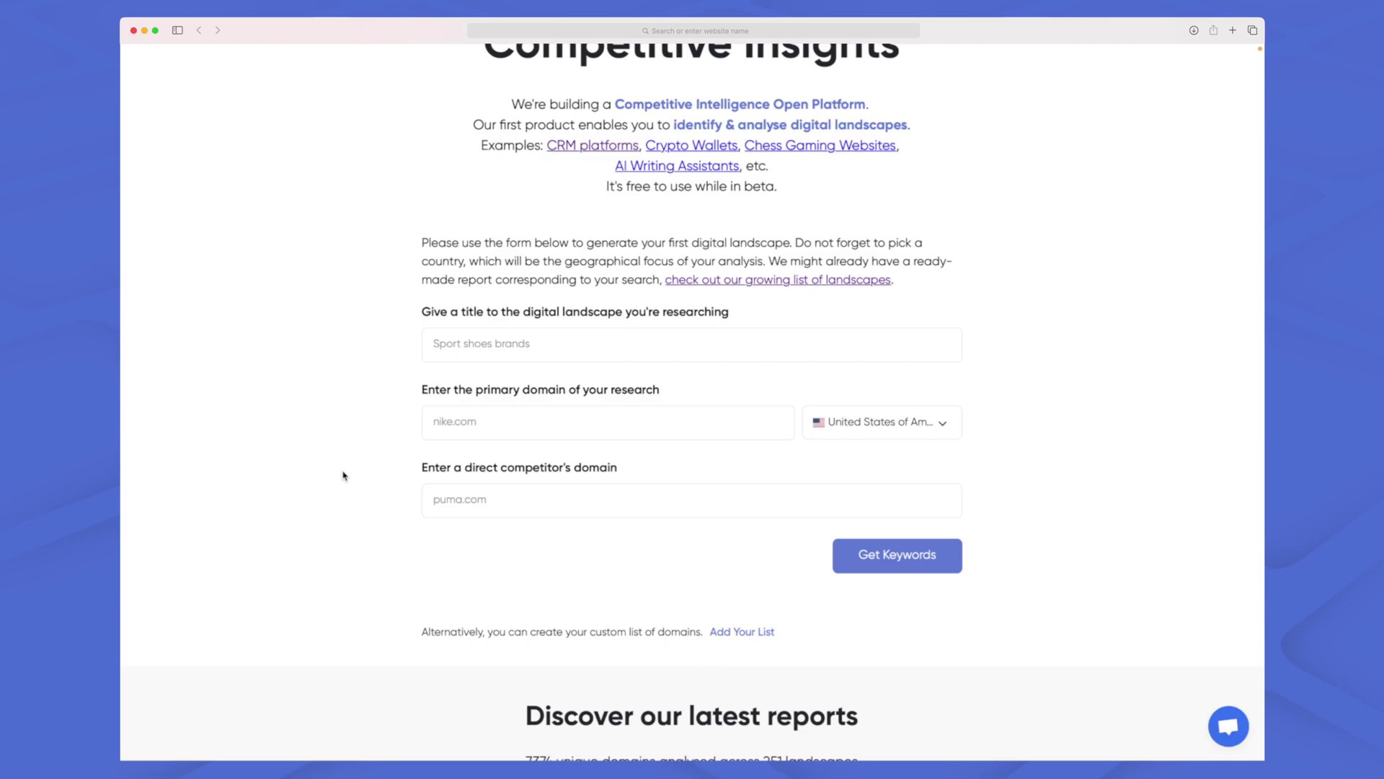
{"action": "scroll", "coordinate": [343, 475], "scroll_direction": "down", "scroll_amount": 2}
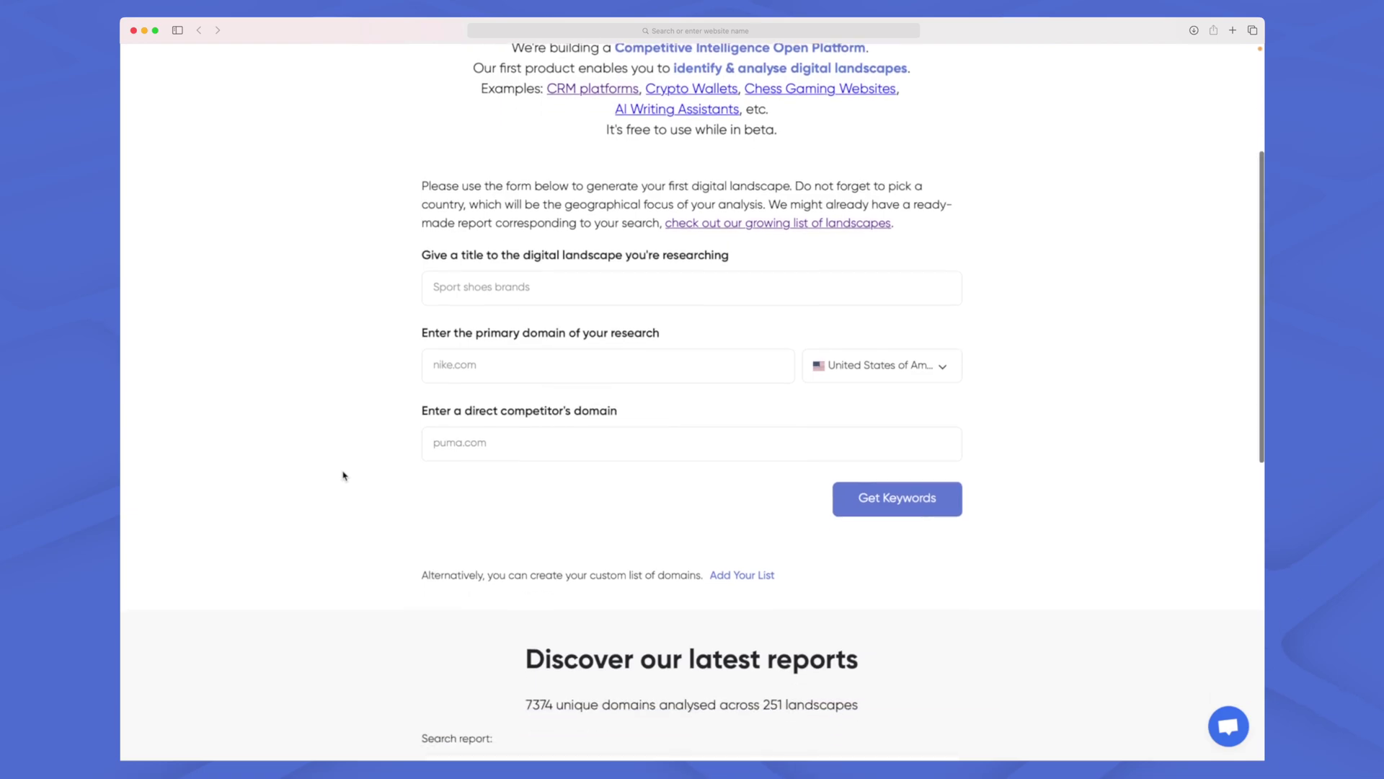
{"action": "scroll", "coordinate": [343, 476], "scroll_direction": "up", "scroll_amount": 4}
{"action": "scroll", "coordinate": [343, 475], "scroll_direction": "down", "scroll_amount": 2}
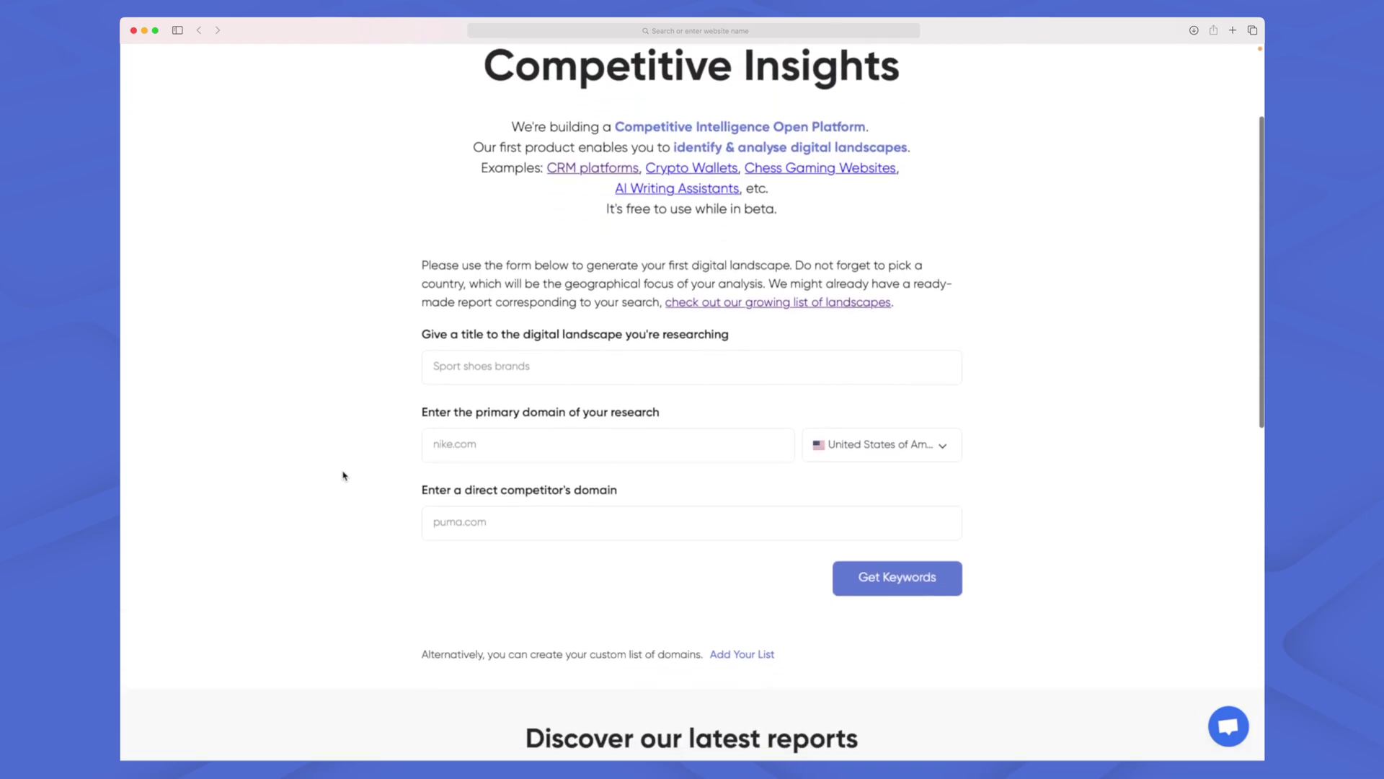
{"action": "scroll", "coordinate": [343, 475], "scroll_direction": "down", "scroll_amount": 2}
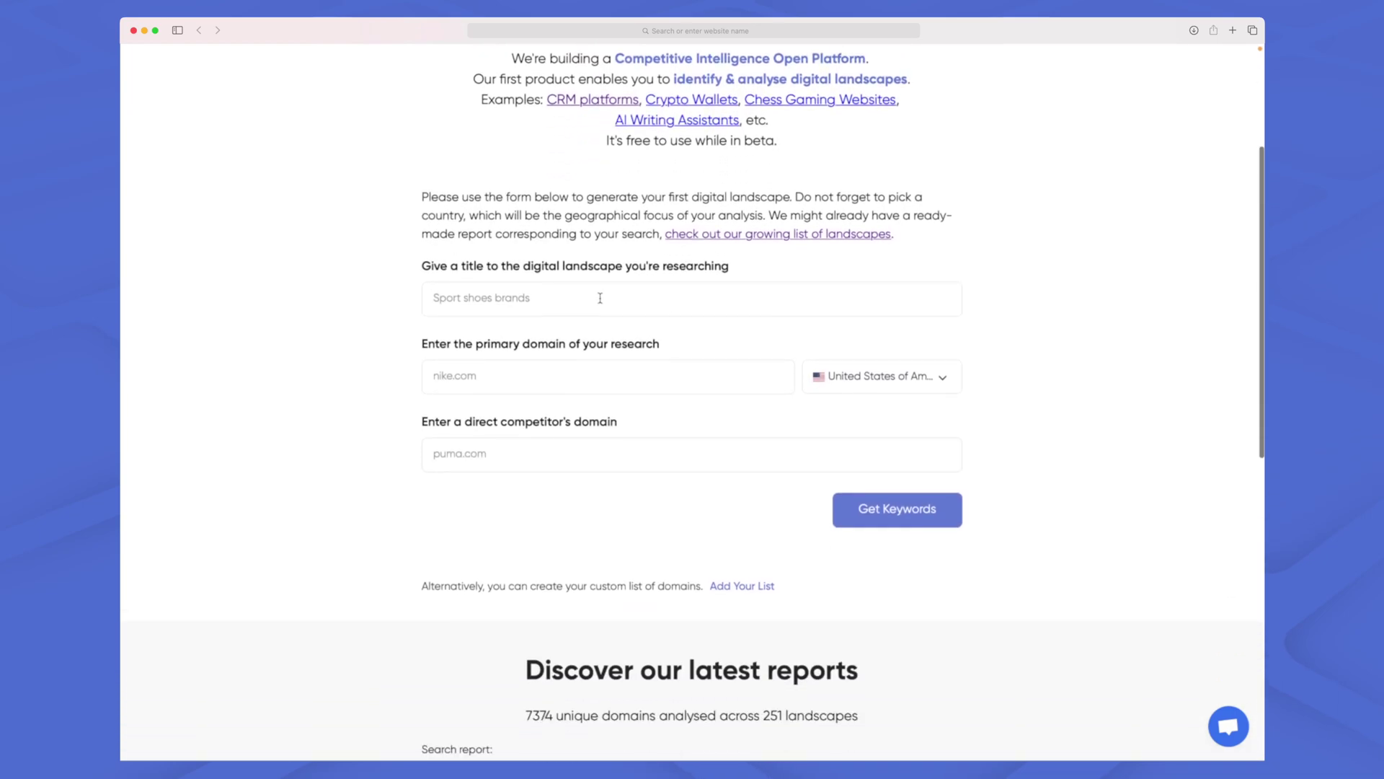
{"action": "scroll", "coordinate": [600, 298], "scroll_direction": "down", "scroll_amount": 1}
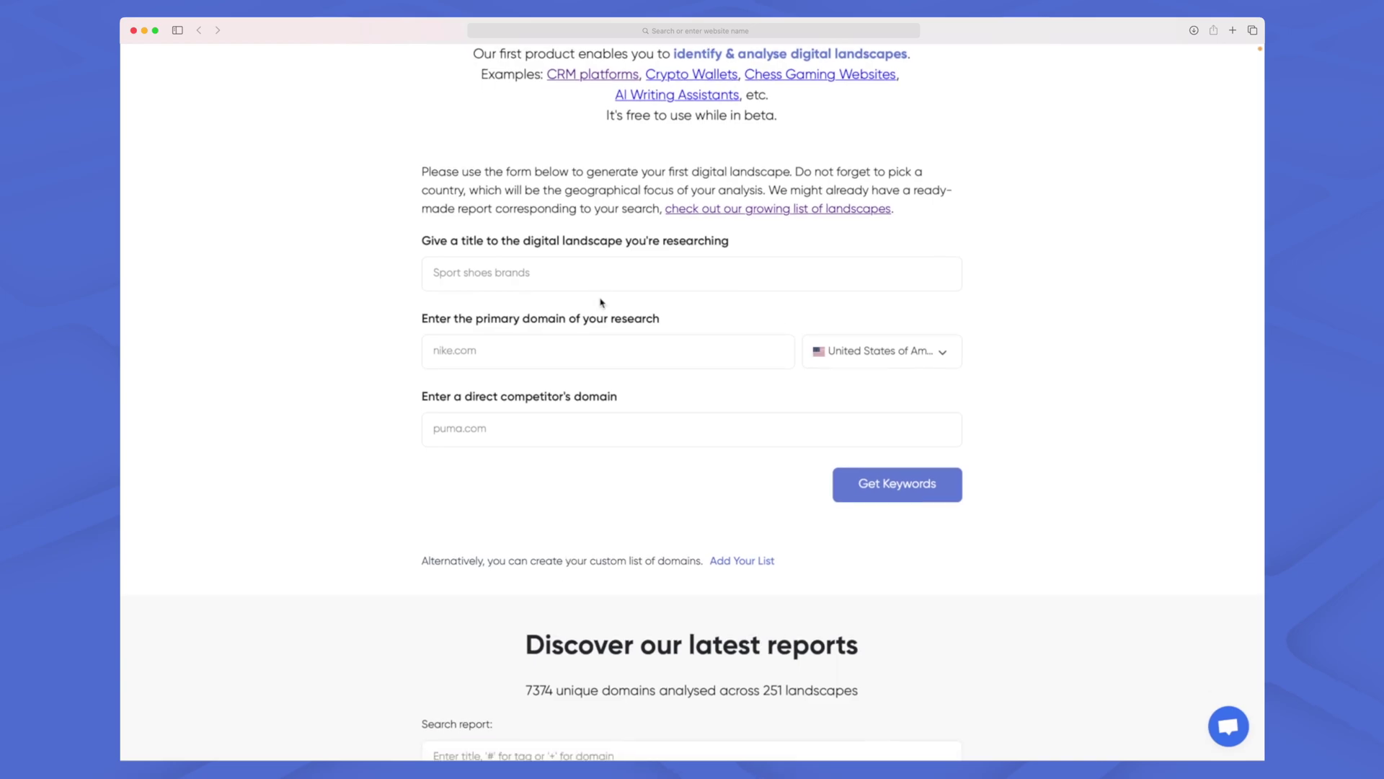
{"action": "left_click", "coordinate": [579, 283]}
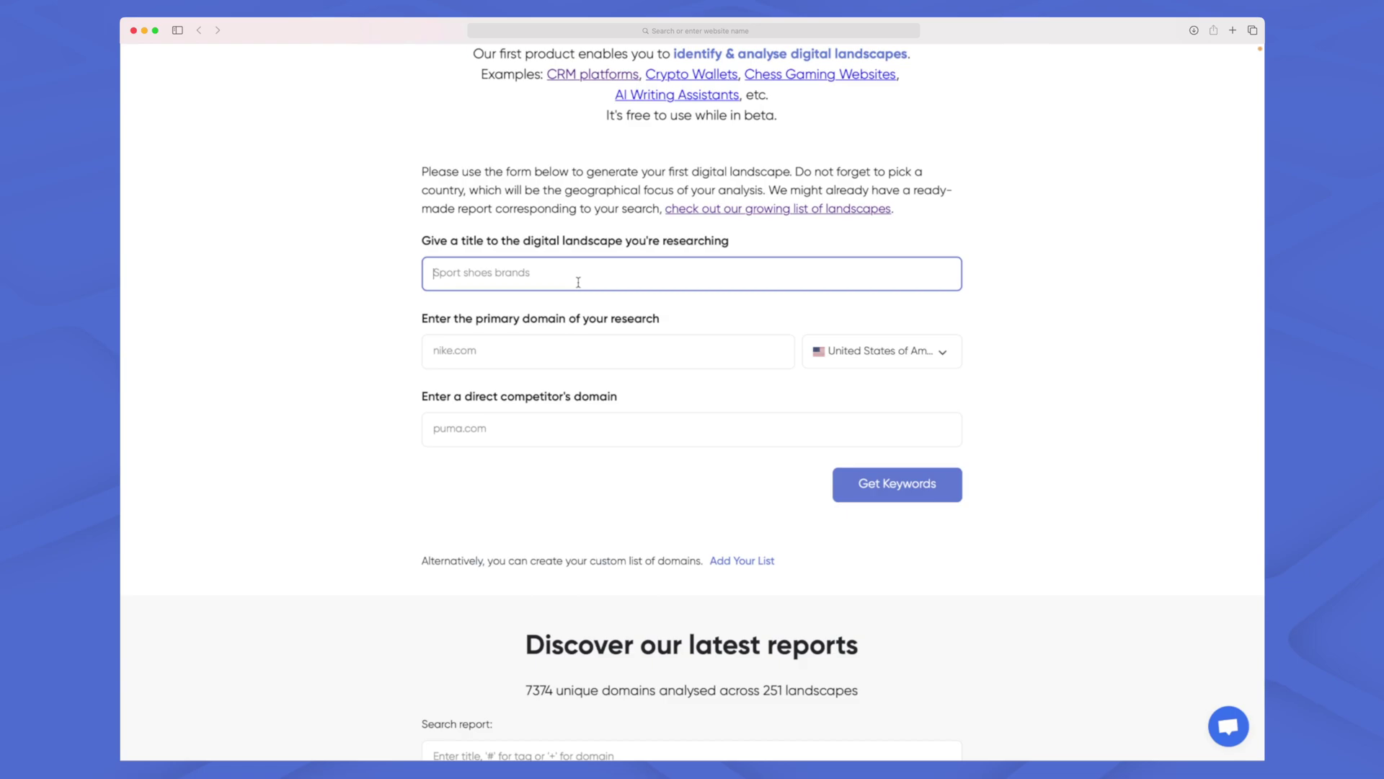
{"action": "left_click", "coordinate": [549, 343]}
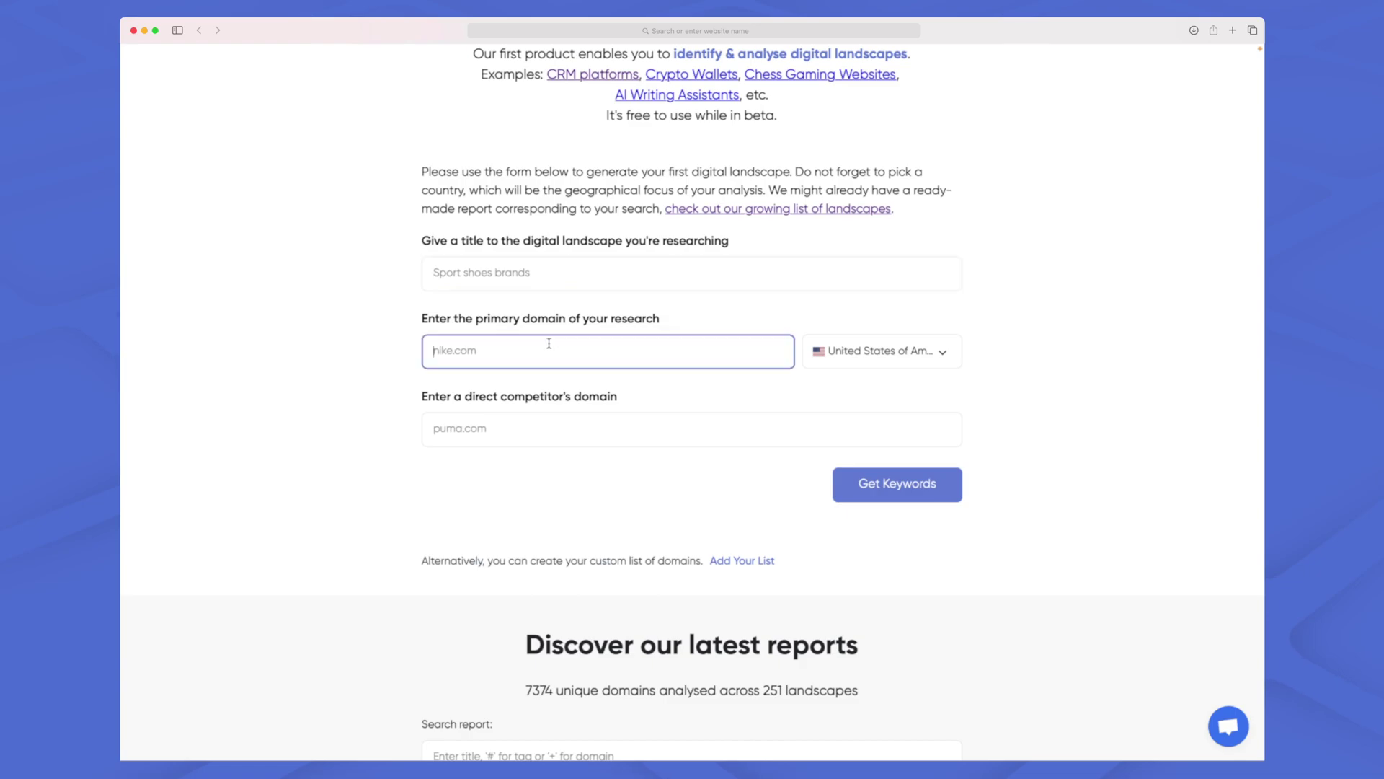
{"action": "left_click", "coordinate": [540, 439]}
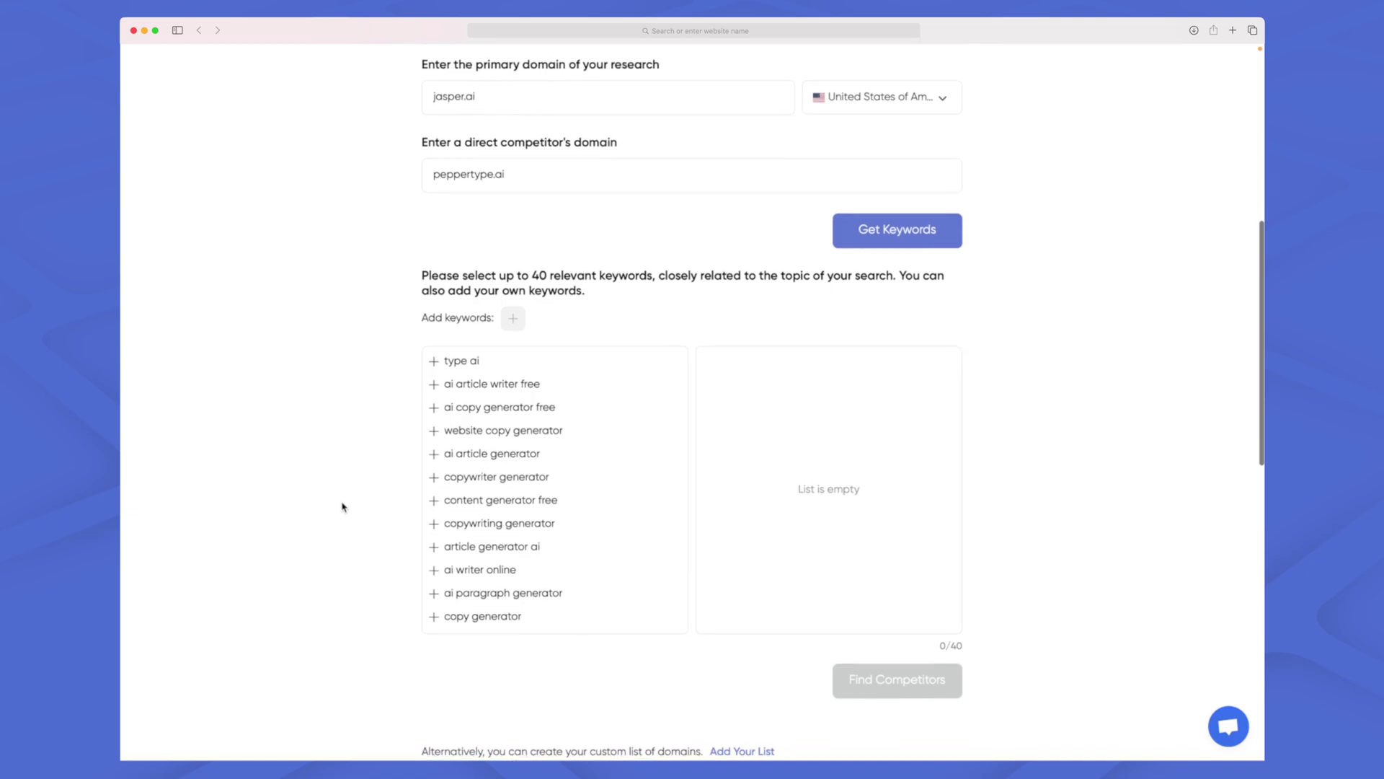
Add every suggested keyword, from type ai and ai article writer free onward, filling 27/40.
{"action": "scroll", "coordinate": [525, 481], "scroll_direction": "down", "scroll_amount": 1}
{"action": "scroll", "coordinate": [523, 484], "scroll_direction": "down", "scroll_amount": 5}
{"action": "scroll", "coordinate": [524, 485], "scroll_direction": "down", "scroll_amount": 3}
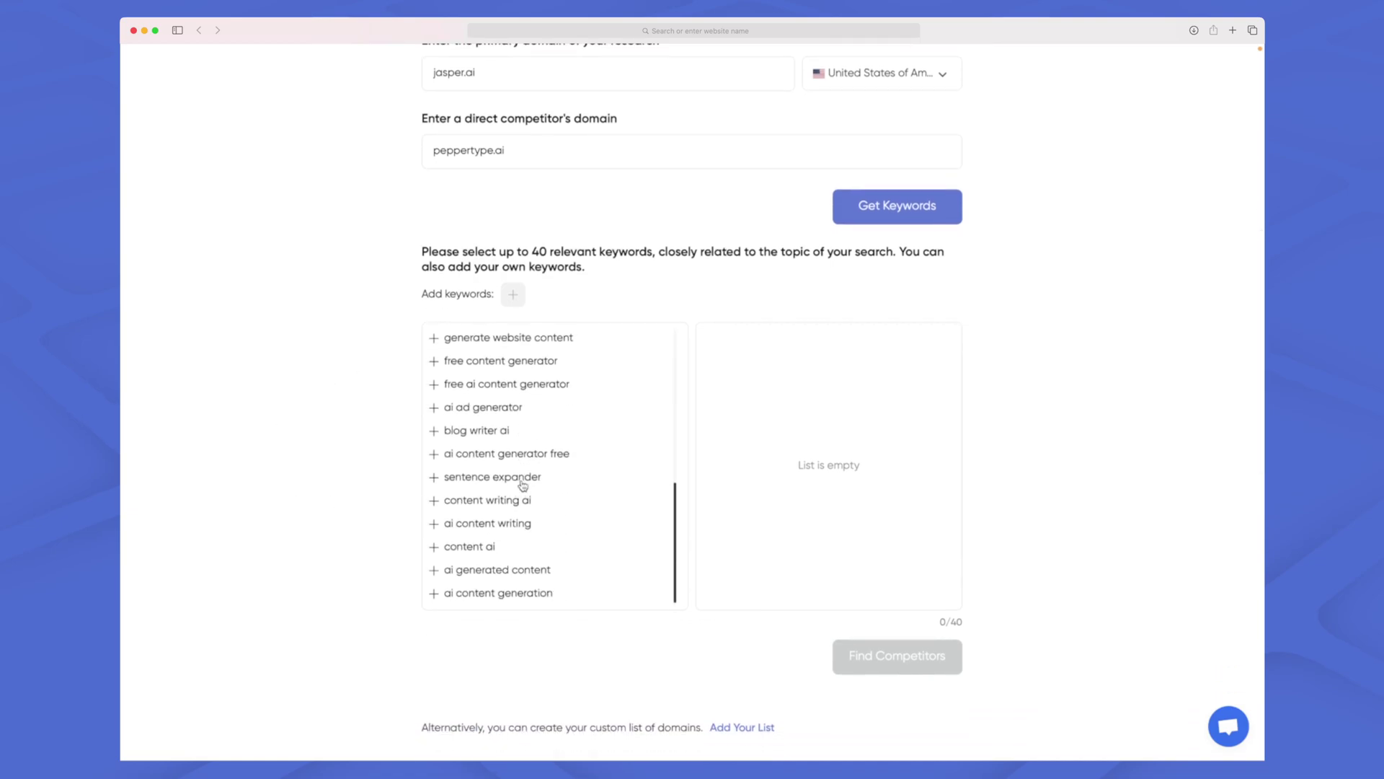
{"action": "scroll", "coordinate": [524, 484], "scroll_direction": "up", "scroll_amount": 10}
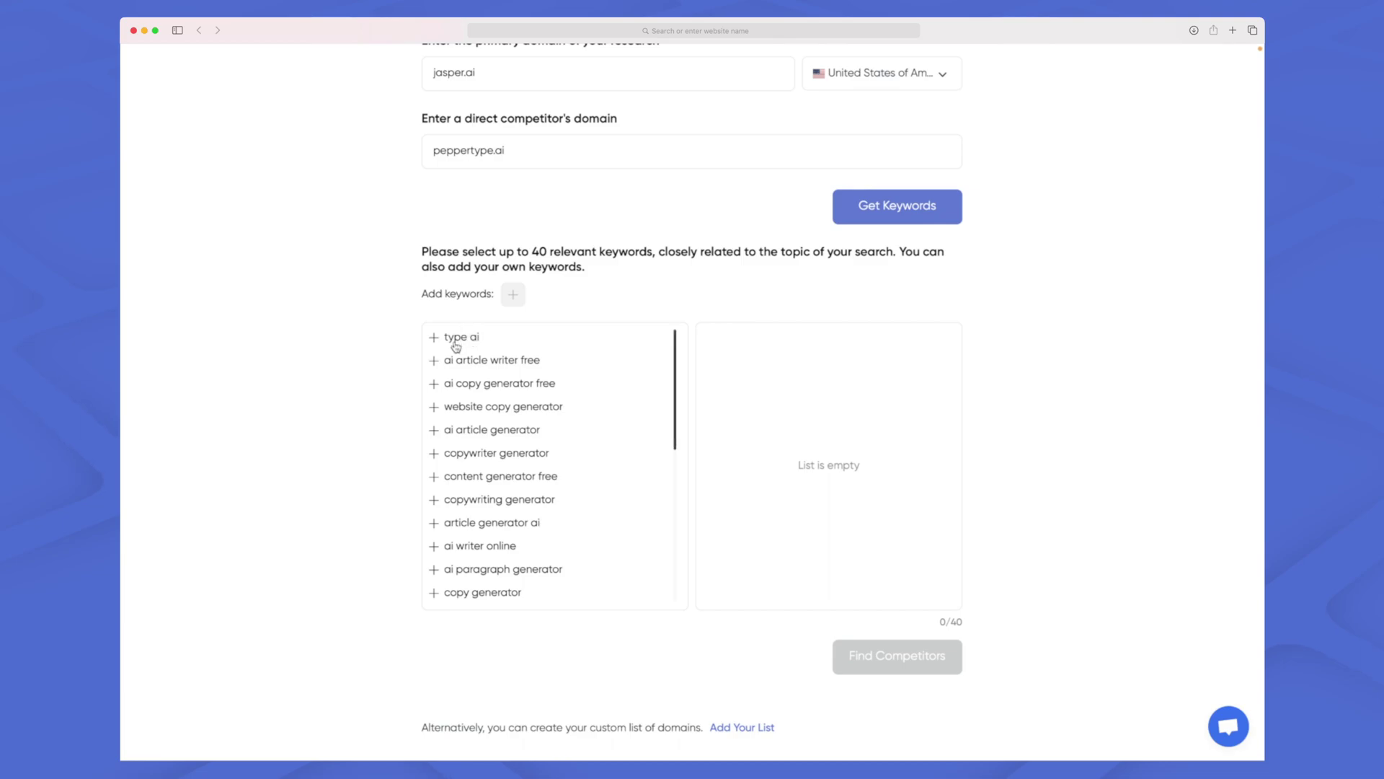
{"action": "left_click", "coordinate": [433, 338]}
{"action": "left_click", "coordinate": [434, 339]}
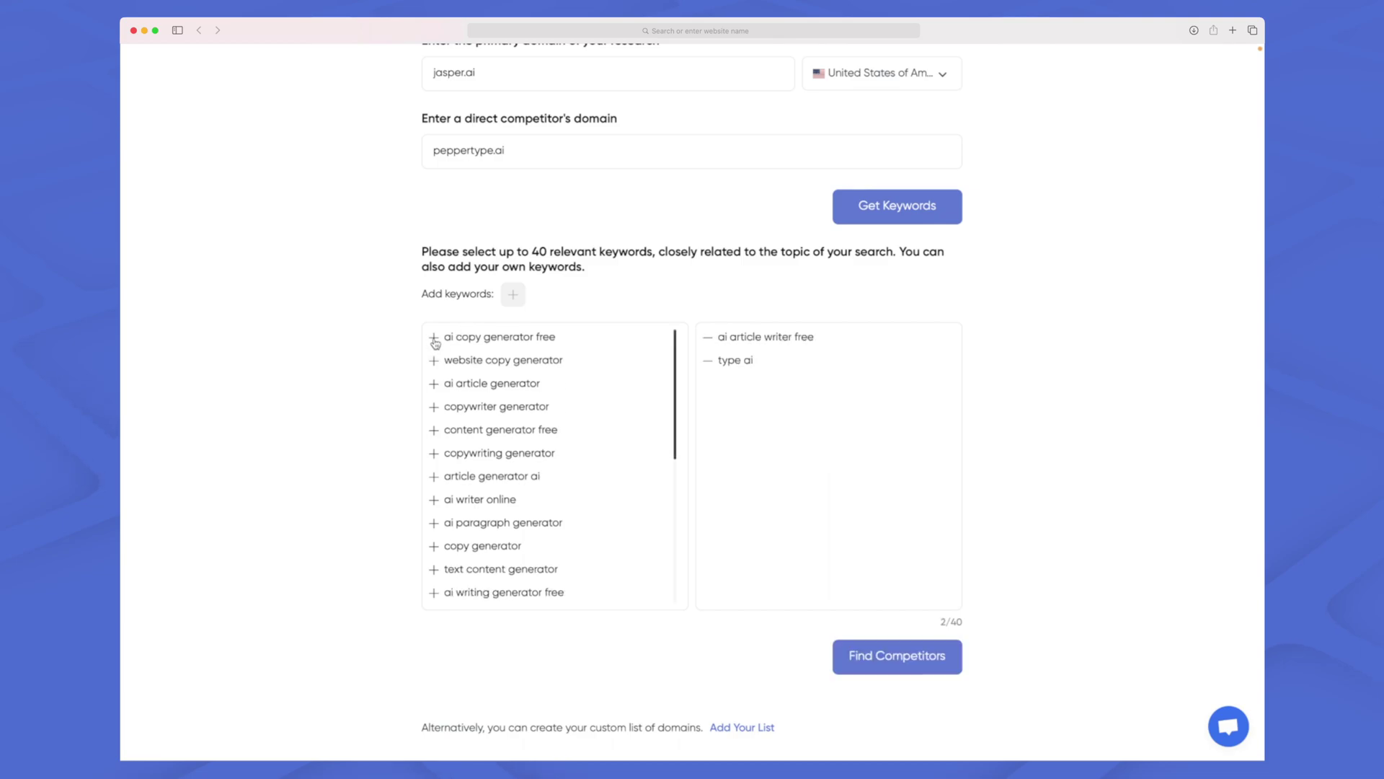
{"action": "left_click", "coordinate": [434, 339]}
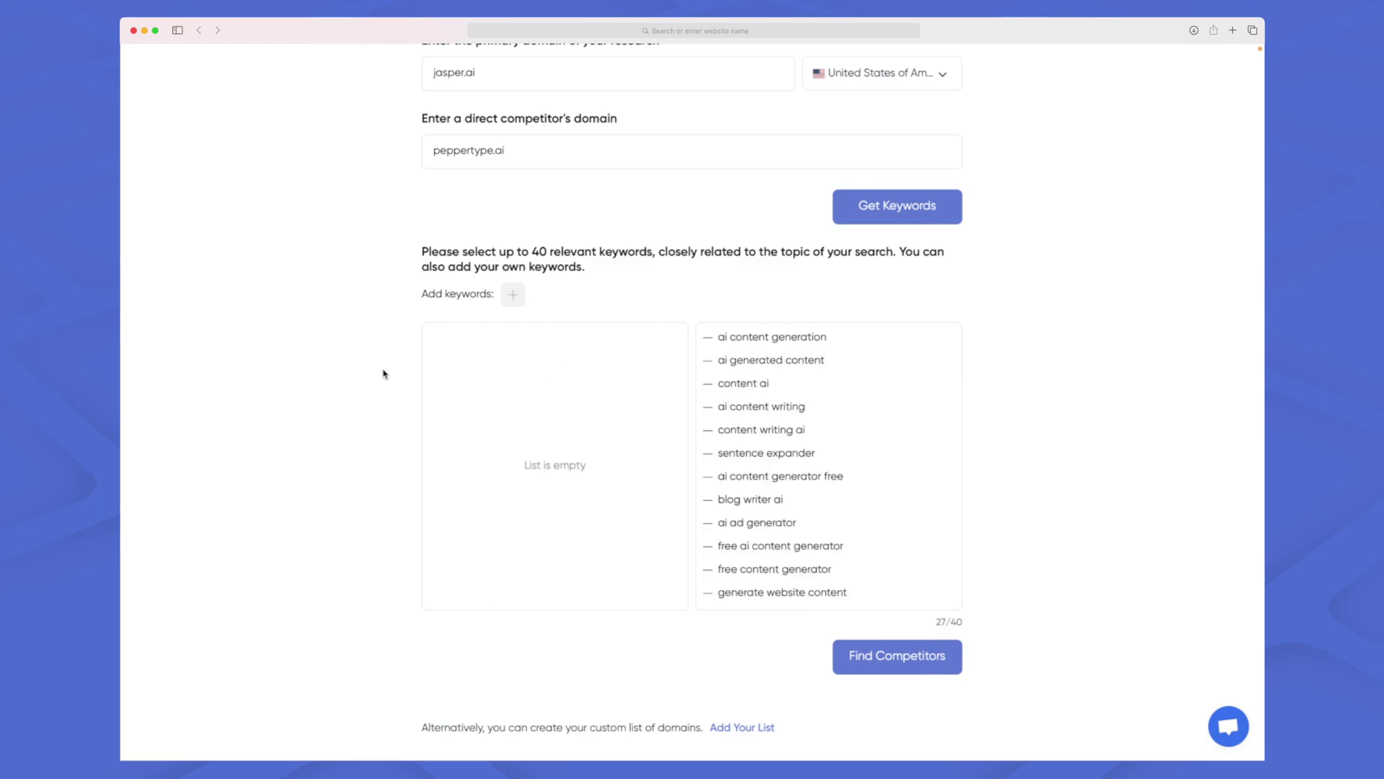
{"action": "scroll", "coordinate": [829, 469], "scroll_direction": "down", "scroll_amount": 10}
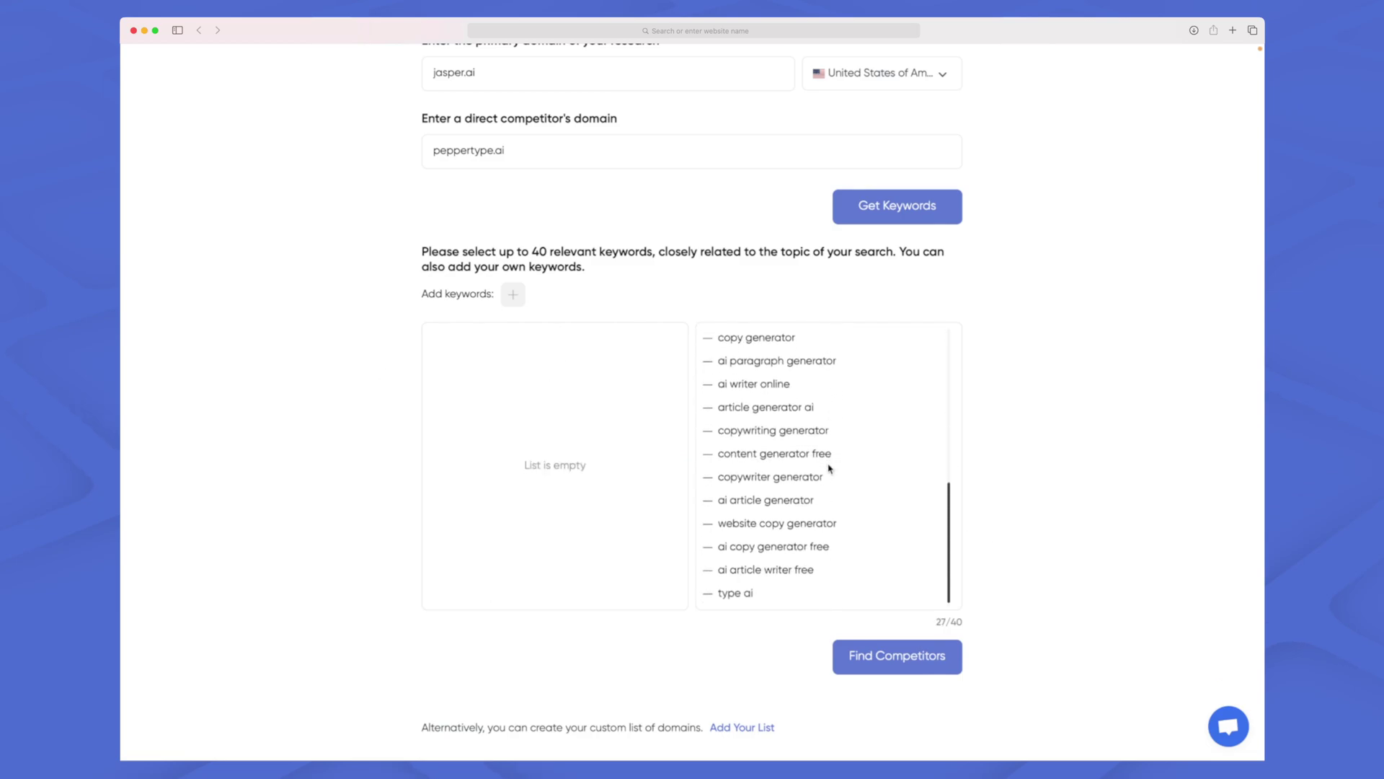
{"action": "scroll", "coordinate": [1067, 534], "scroll_direction": "down", "scroll_amount": 1}
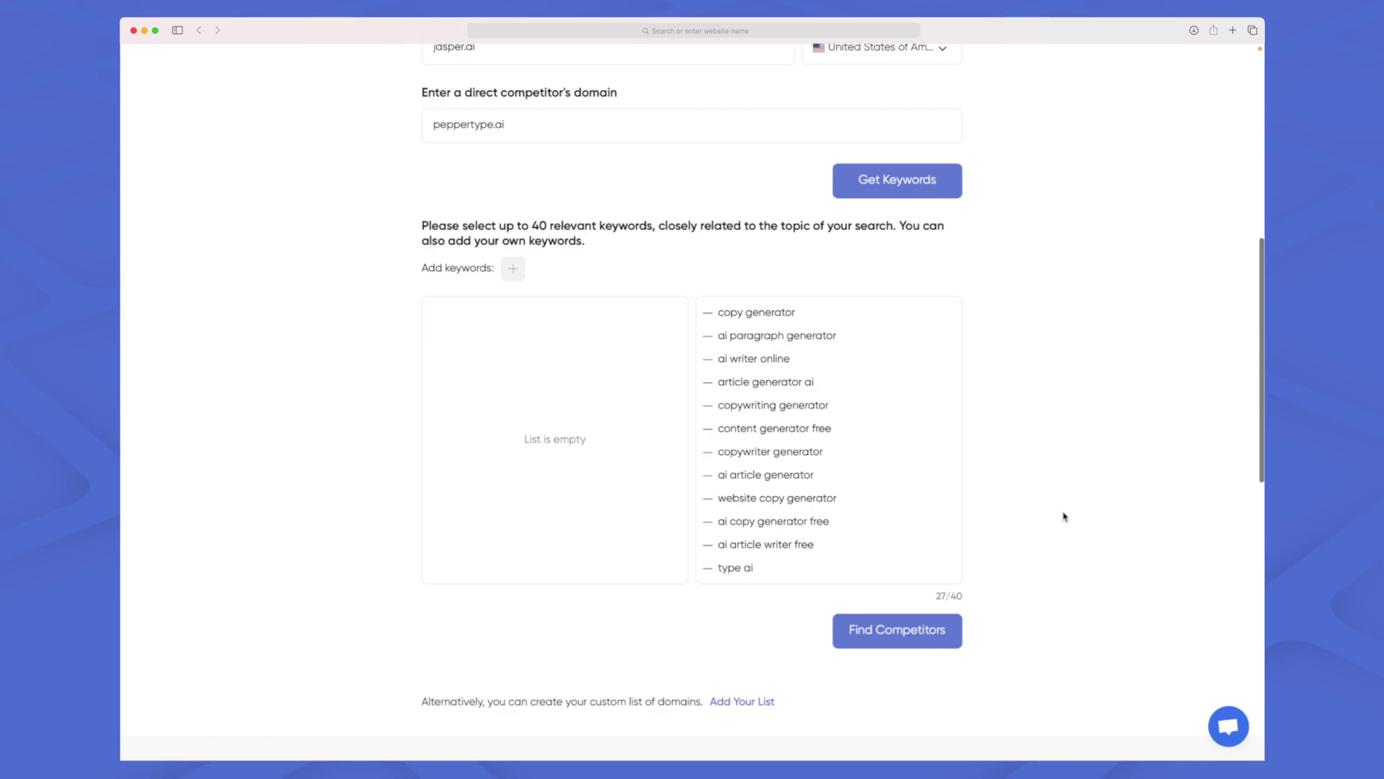
Find competitors for the chosen keywords, listing domains such as headlime.com and quora.com.
{"action": "left_click", "coordinate": [921, 638]}
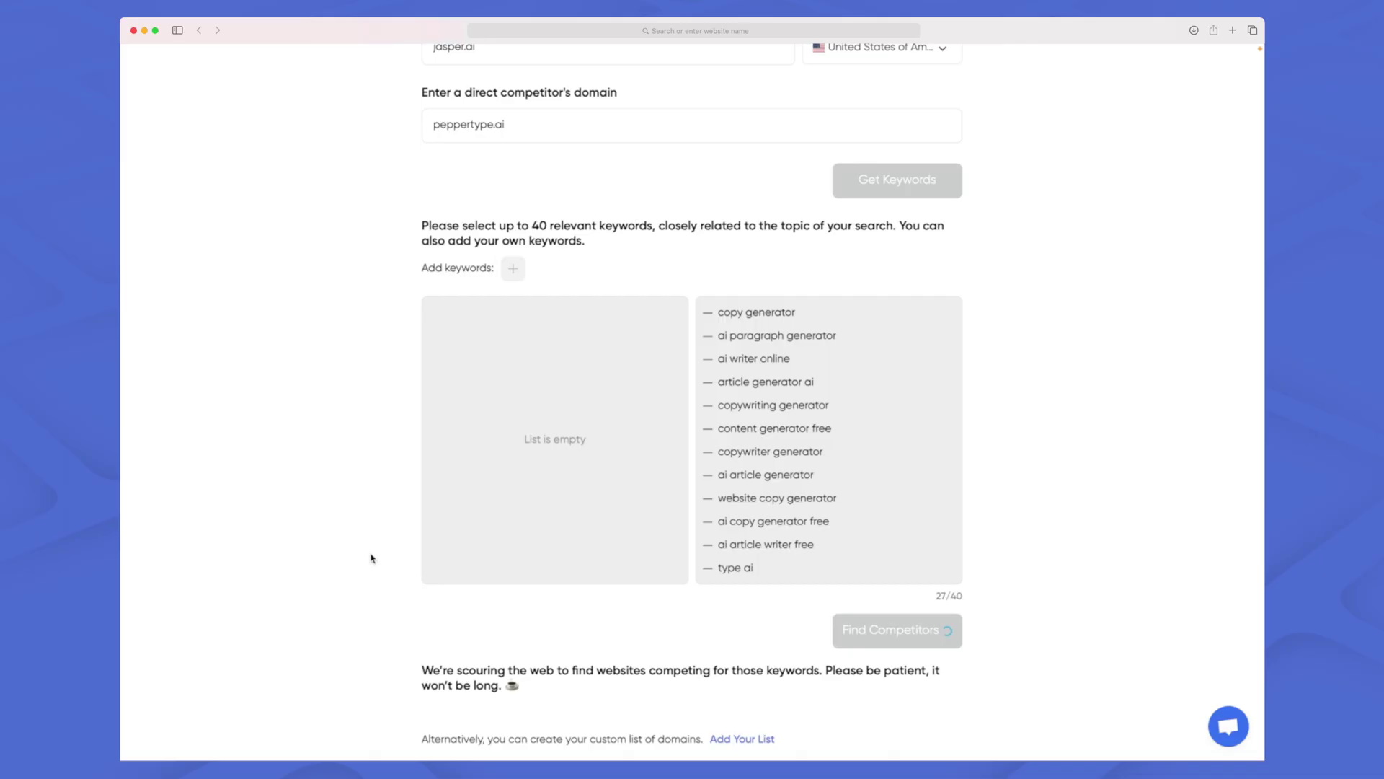
{"action": "scroll", "coordinate": [371, 556], "scroll_direction": "down", "scroll_amount": 8}
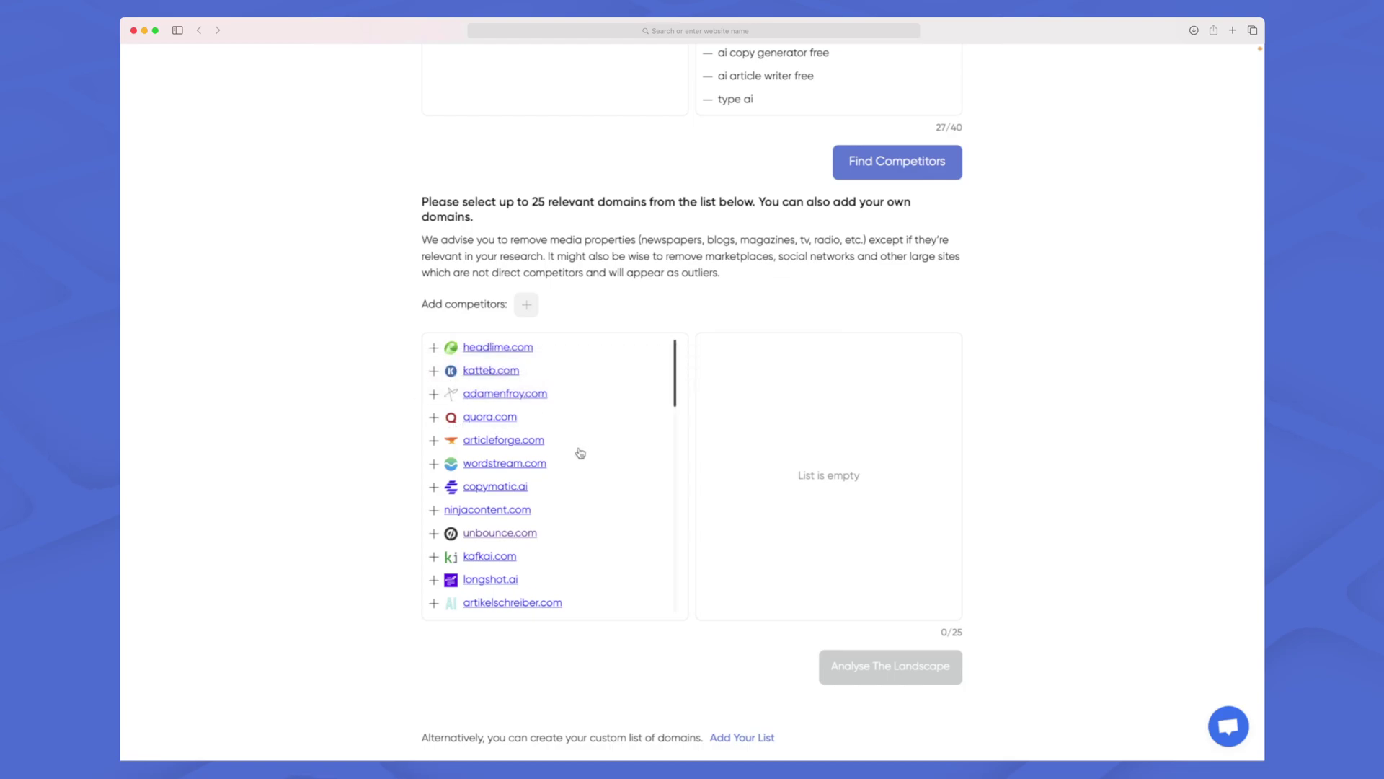
Add copymatic.ai, longshot.ai and gopywriter.ai to the selected competitors.
{"action": "scroll", "coordinate": [579, 453], "scroll_direction": "down", "scroll_amount": 1}
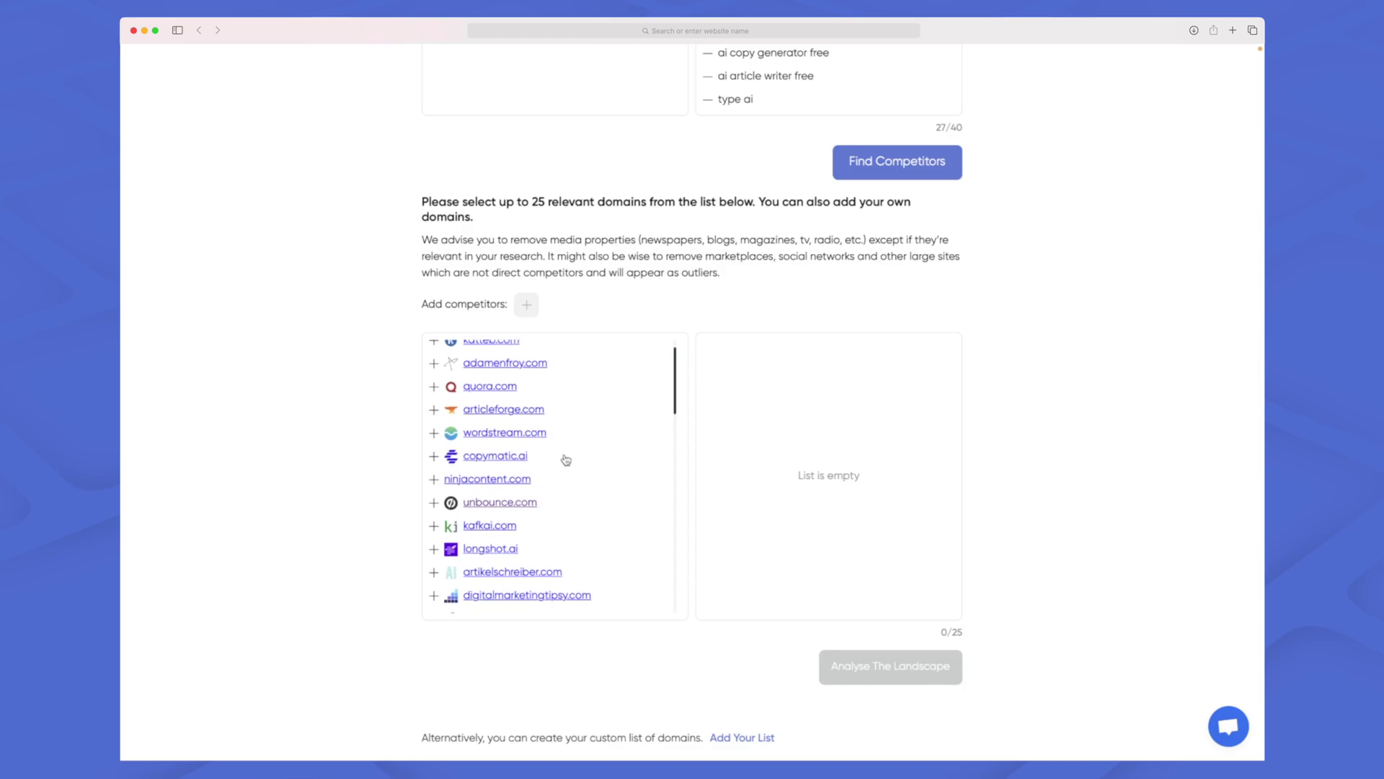
{"action": "left_click", "coordinate": [434, 457]}
{"action": "scroll", "coordinate": [574, 487], "scroll_direction": "down", "scroll_amount": 1}
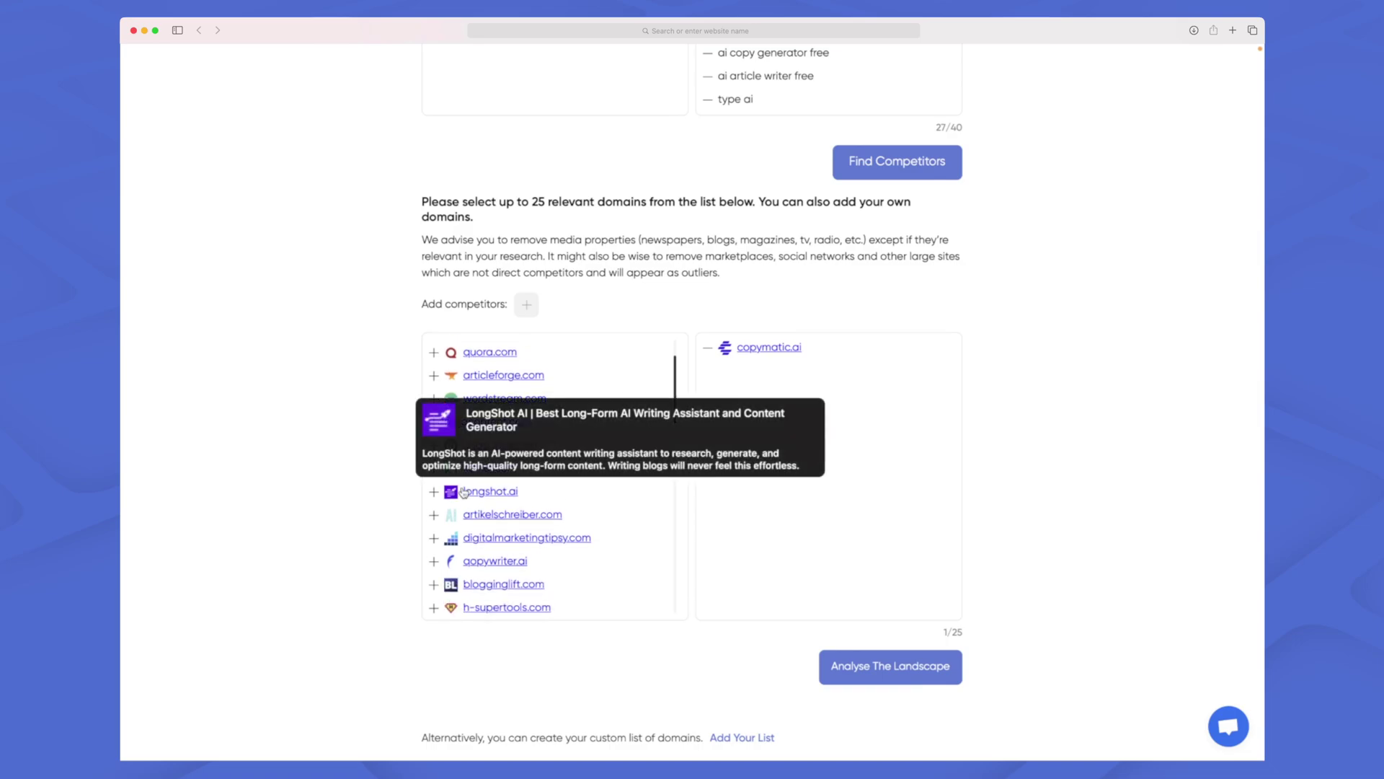
{"action": "left_click", "coordinate": [434, 491]}
{"action": "scroll", "coordinate": [618, 572], "scroll_direction": "down", "scroll_amount": 1}
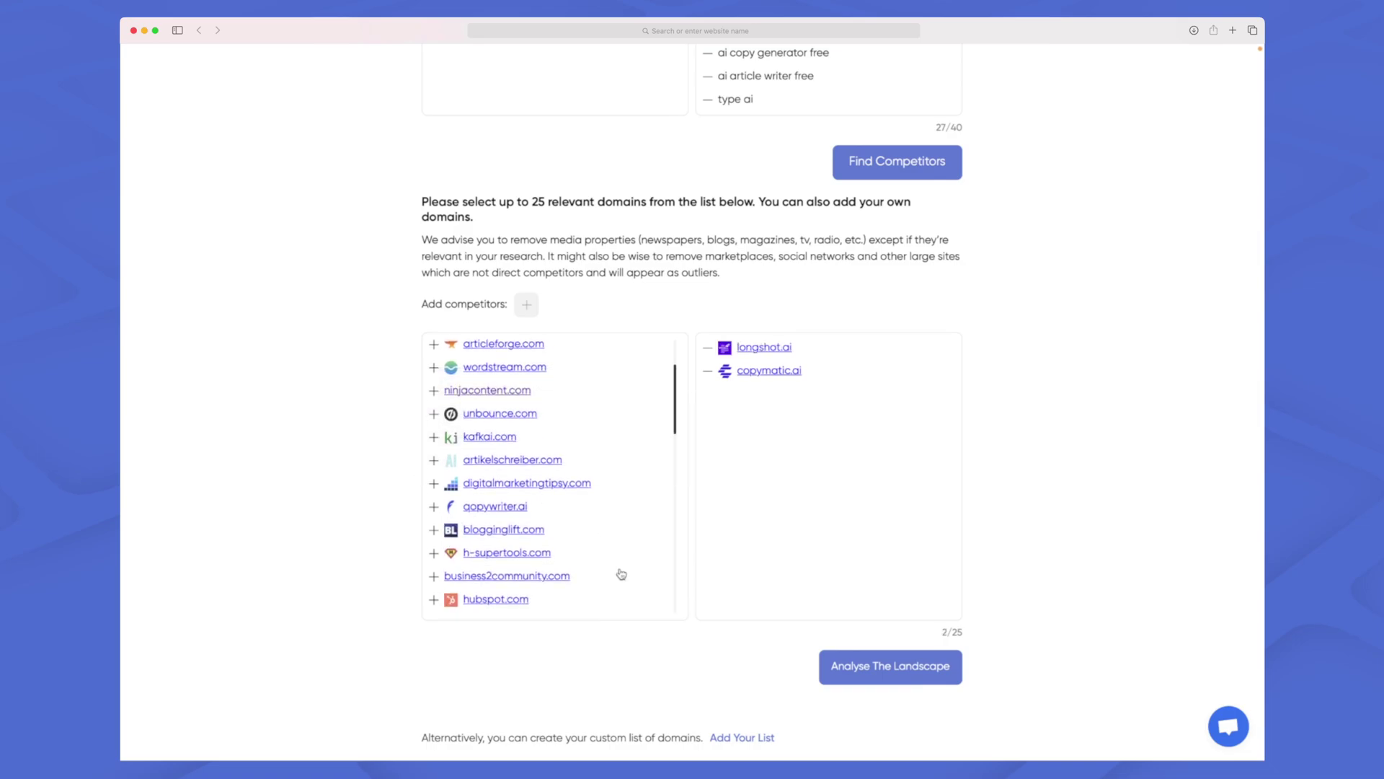
{"action": "left_click", "coordinate": [432, 508]}
{"action": "scroll", "coordinate": [563, 525], "scroll_direction": "down", "scroll_amount": 4}
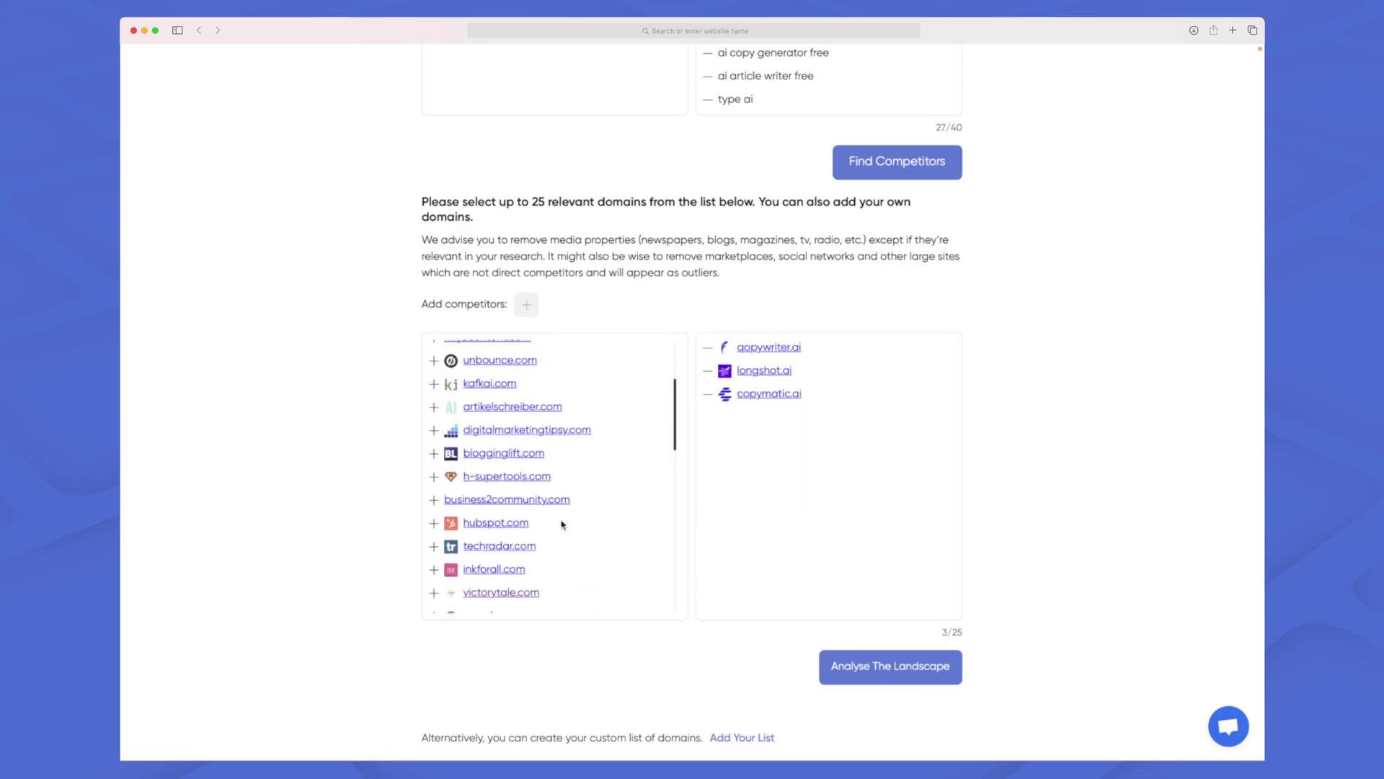
{"action": "scroll", "coordinate": [563, 524], "scroll_direction": "down", "scroll_amount": 3}
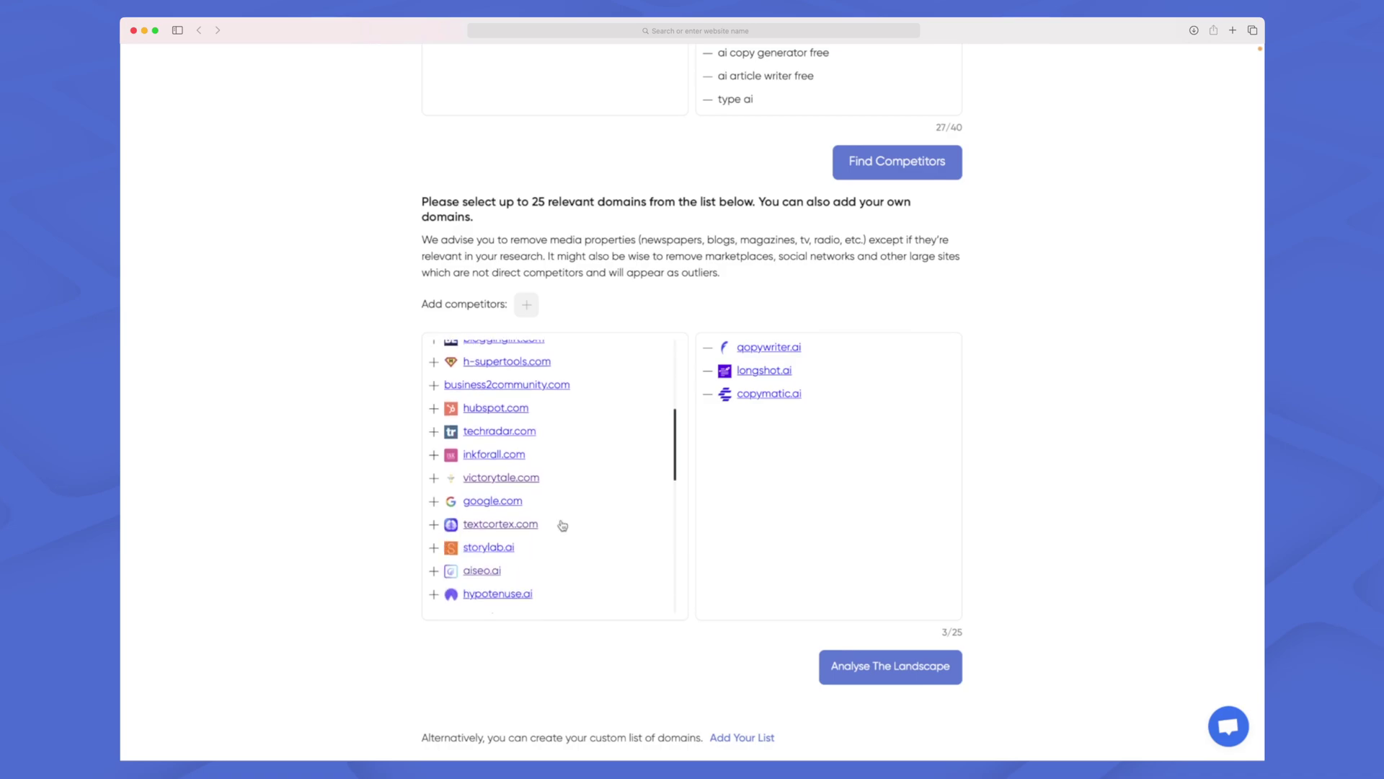
Add storylab.ai, aiseo.ai, copysmith.ai, ai-writer.com and contentbot.ai to the selected competitors.
{"action": "scroll", "coordinate": [562, 525], "scroll_direction": "down", "scroll_amount": 1}
{"action": "left_click", "coordinate": [434, 520]}
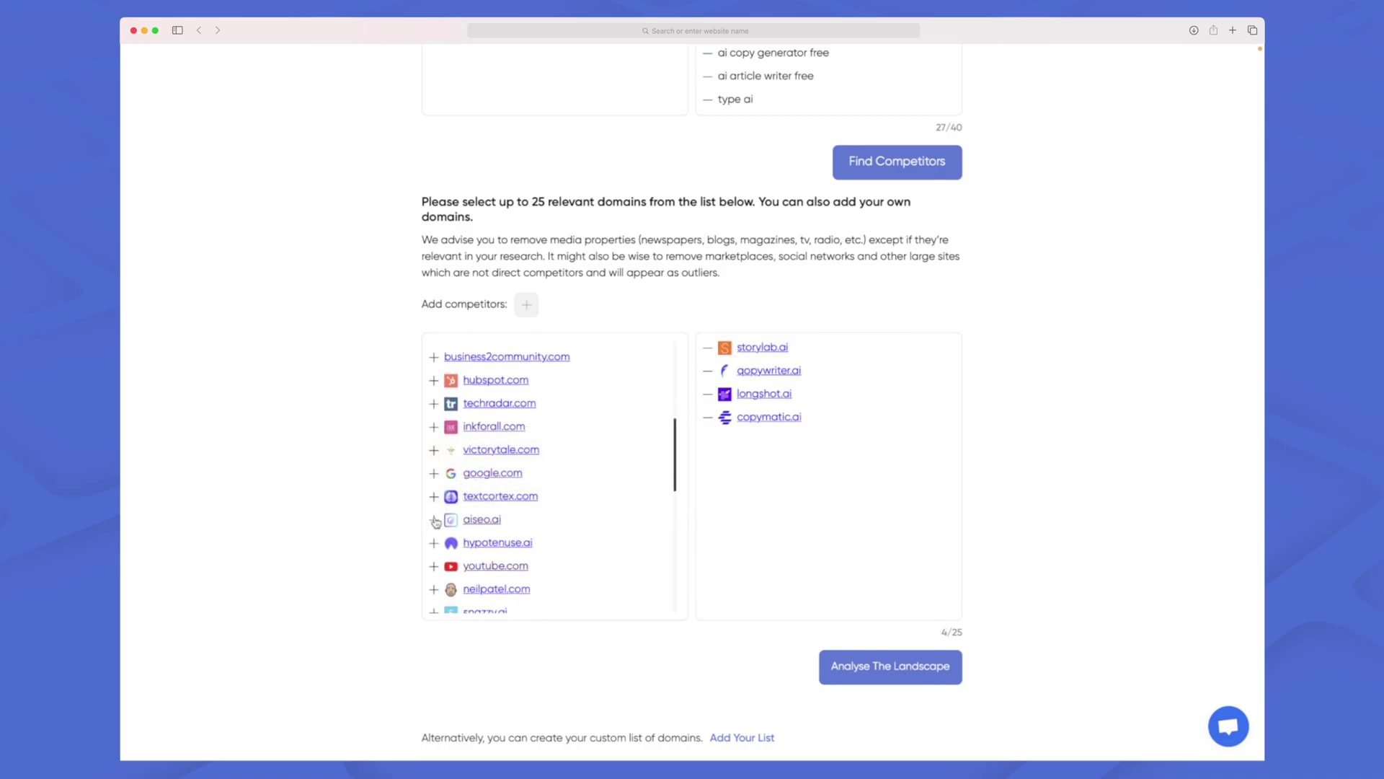
{"action": "left_click", "coordinate": [434, 520]}
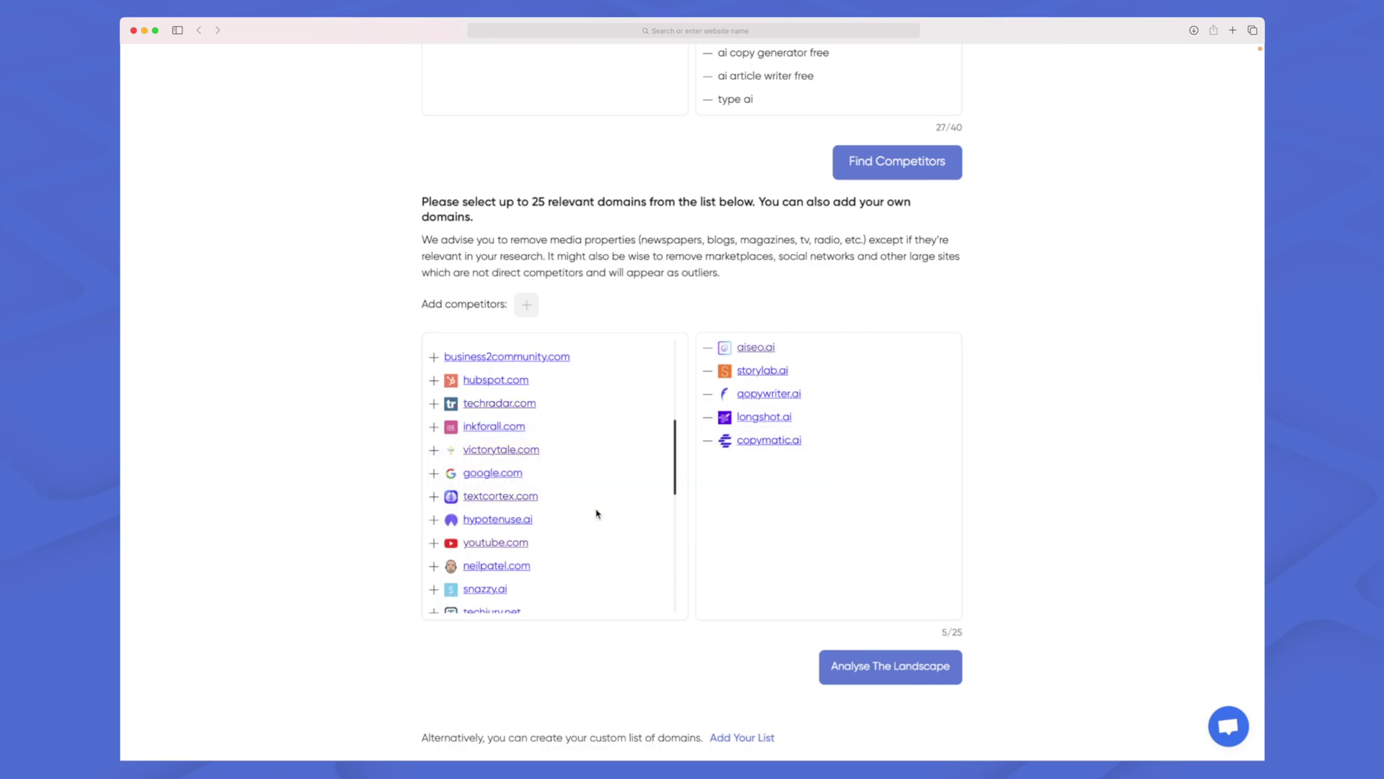
{"action": "scroll", "coordinate": [596, 513], "scroll_direction": "down", "scroll_amount": 7}
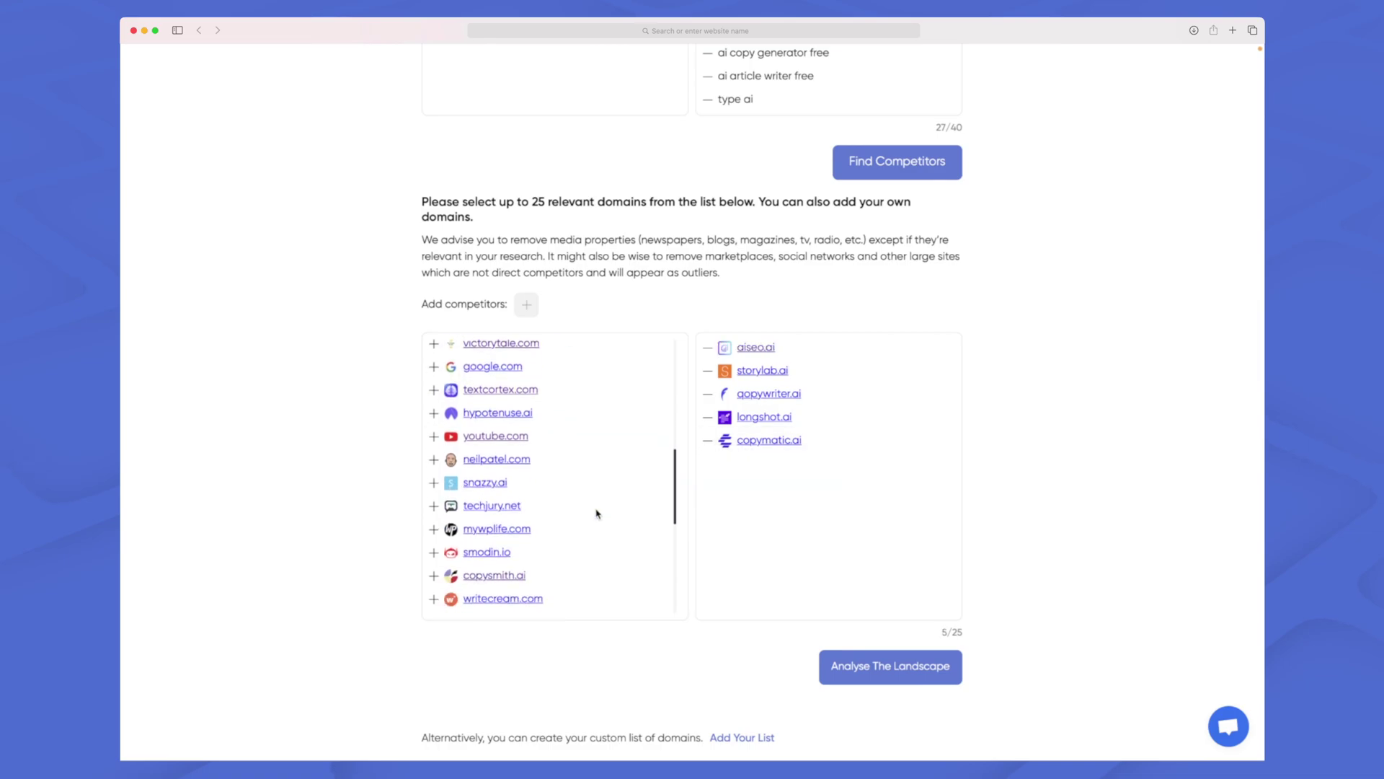
{"action": "left_click", "coordinate": [434, 496]}
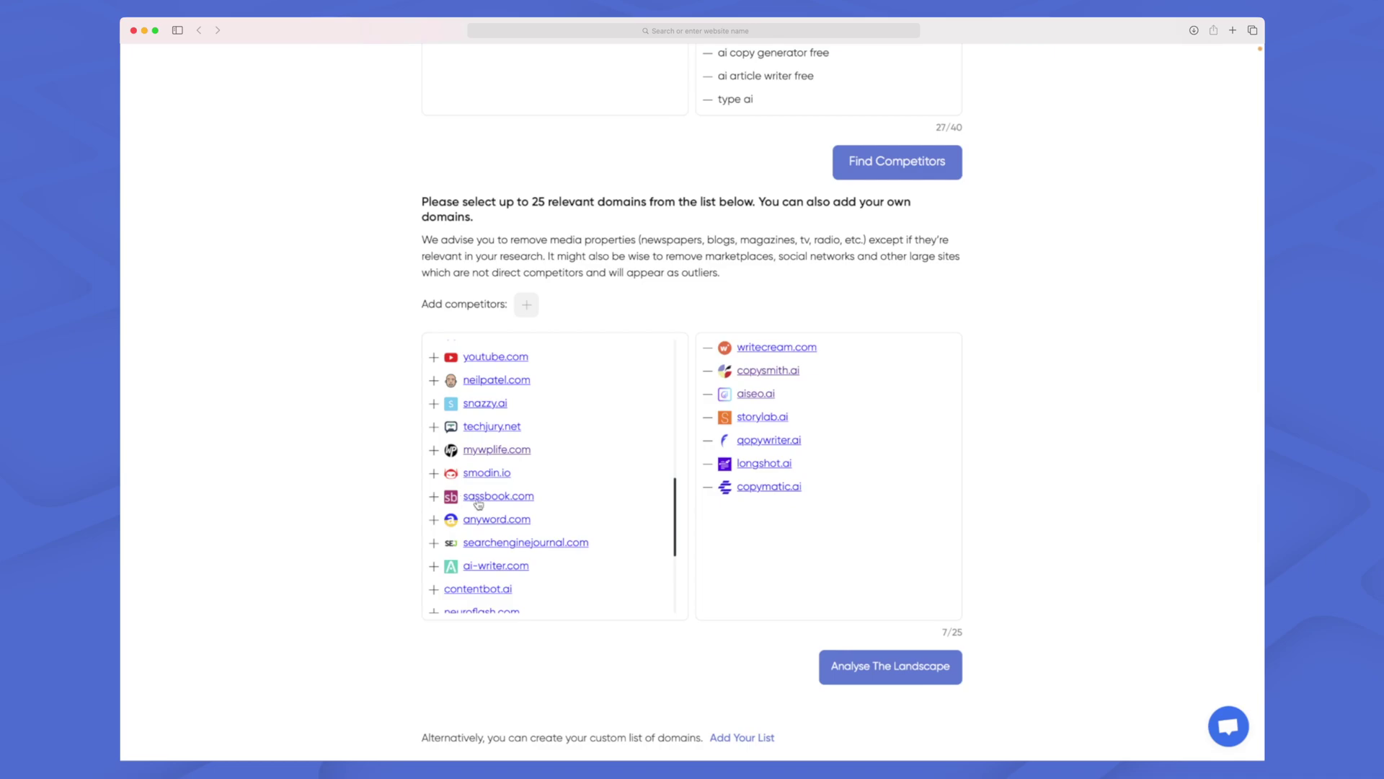
{"action": "scroll", "coordinate": [541, 512], "scroll_direction": "down", "scroll_amount": 3}
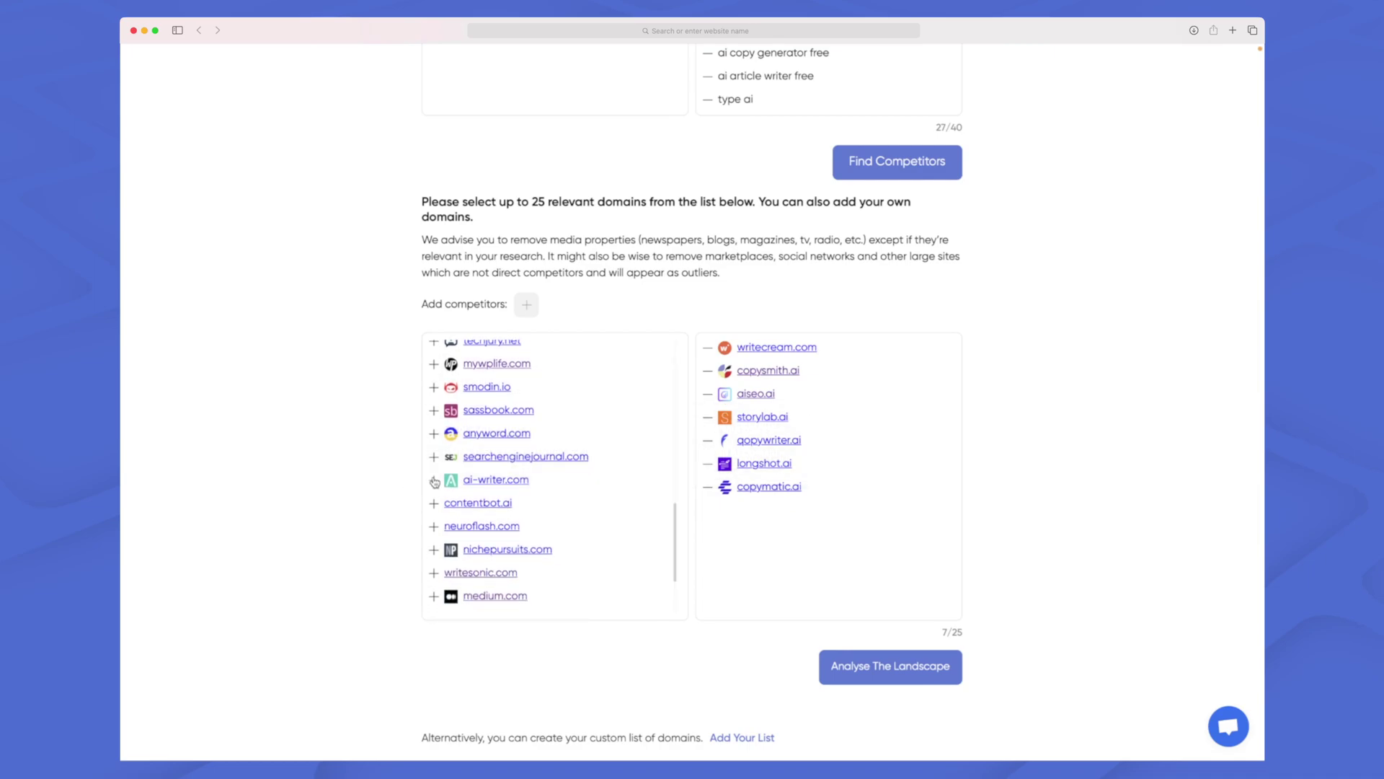
{"action": "left_click", "coordinate": [434, 480]}
{"action": "scroll", "coordinate": [433, 481], "scroll_direction": "down", "scroll_amount": 1}
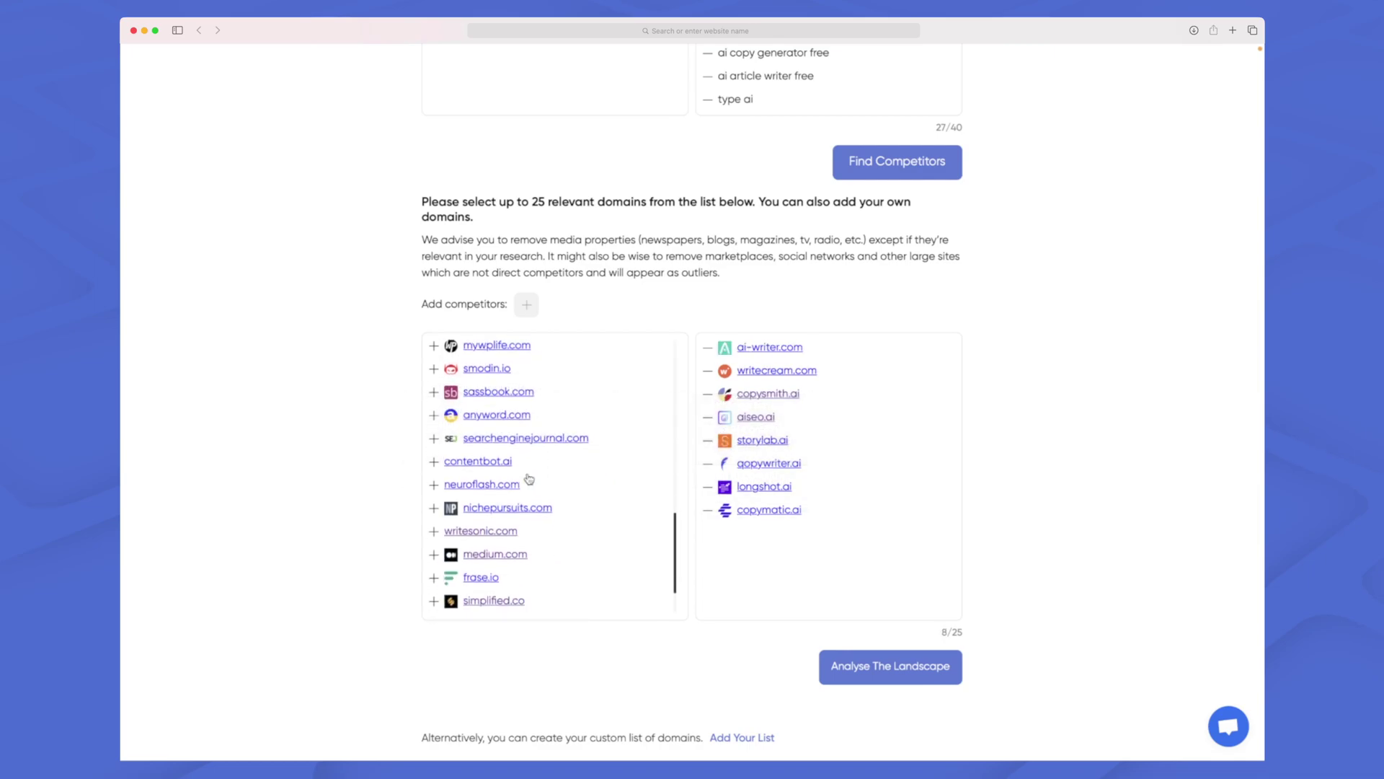
{"action": "left_click", "coordinate": [435, 460]}
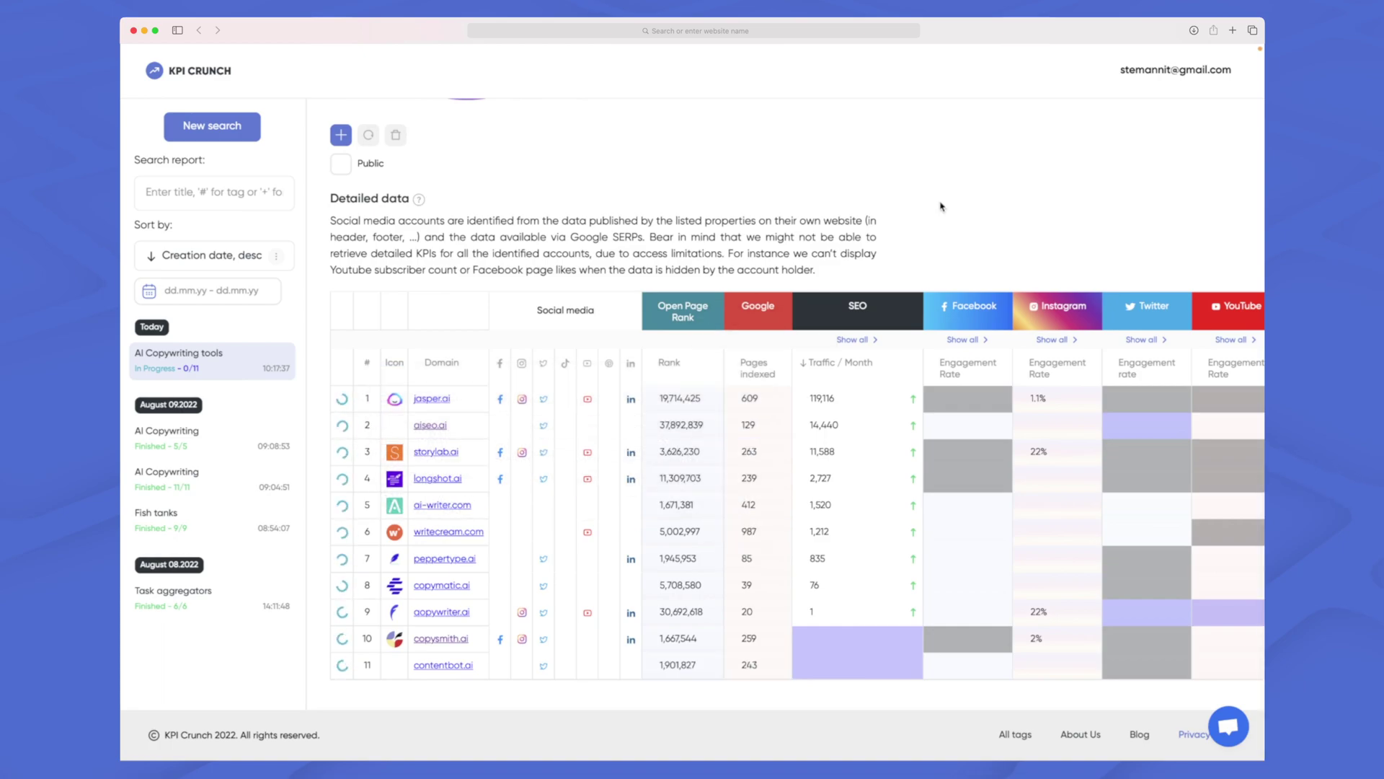
Scroll the report while the Detailed data table fills in rank, traffic and engagement rates.
{"action": "scroll", "coordinate": [940, 207], "scroll_direction": "down", "scroll_amount": 1}
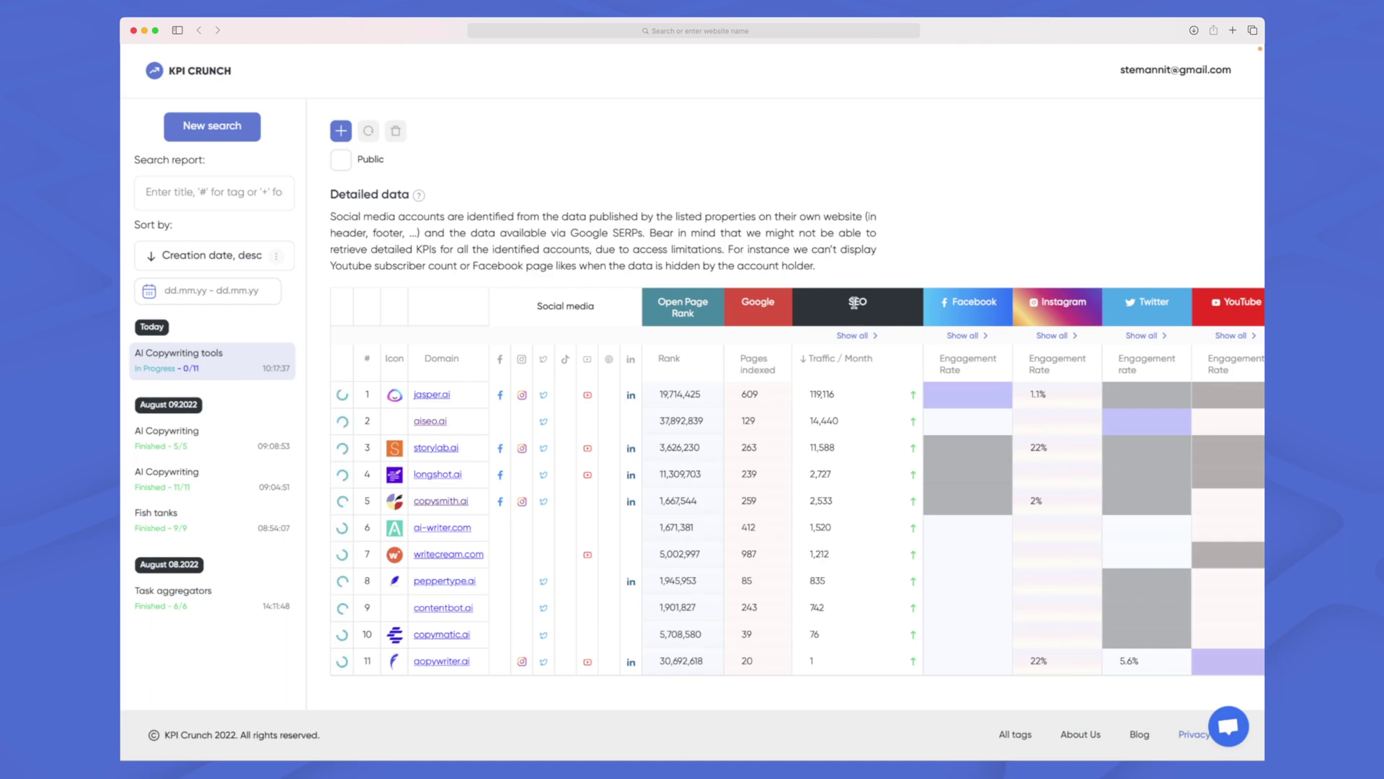
{"action": "scroll", "coordinate": [865, 239], "scroll_direction": "down", "scroll_amount": 1}
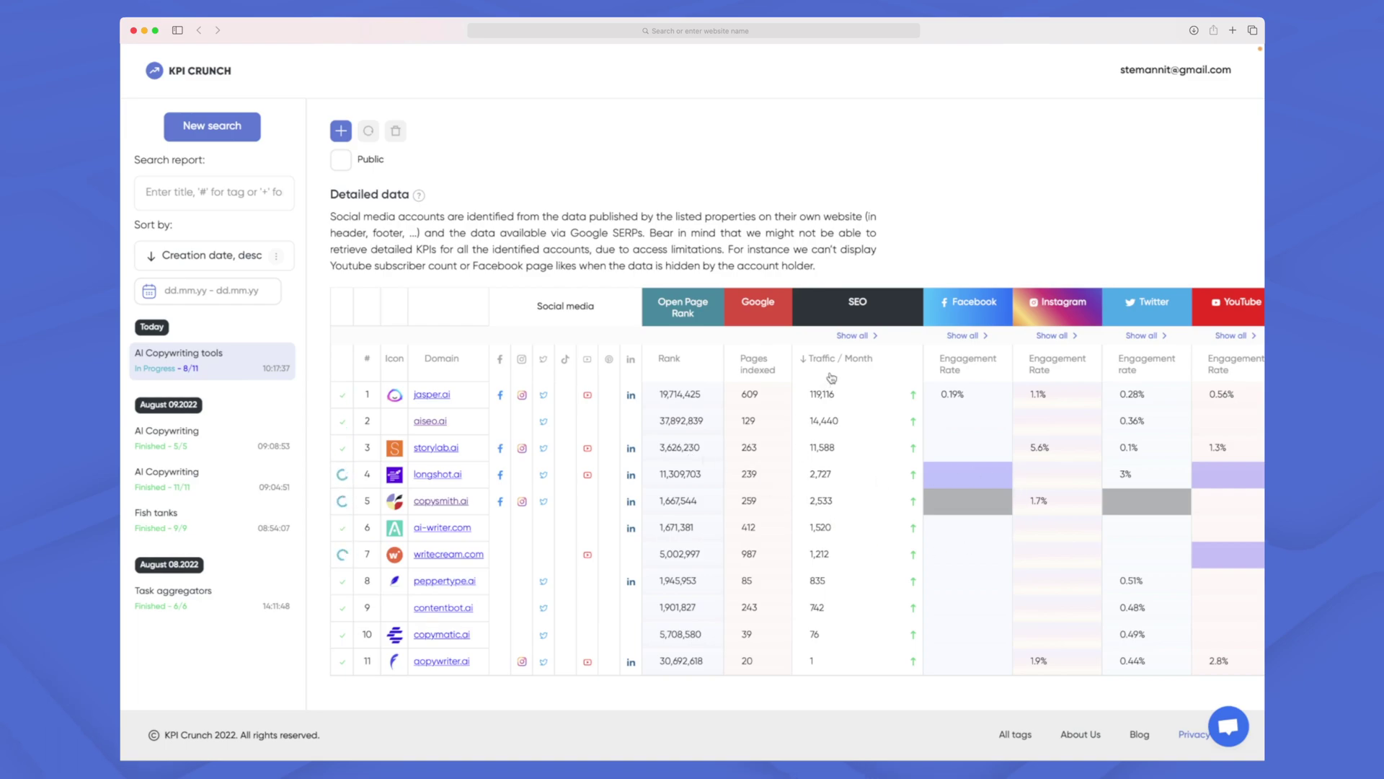
{"action": "left_click", "coordinate": [759, 364]}
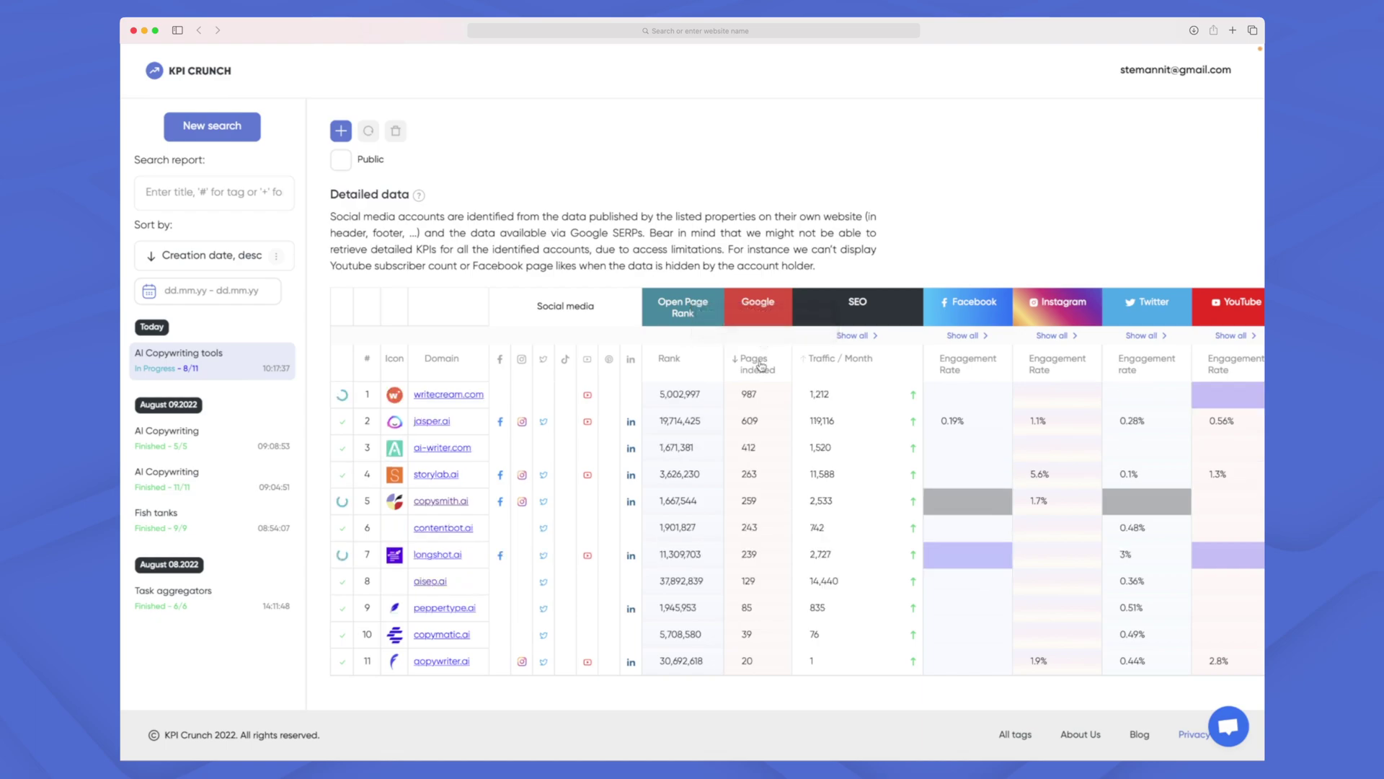
{"action": "left_click", "coordinate": [843, 374]}
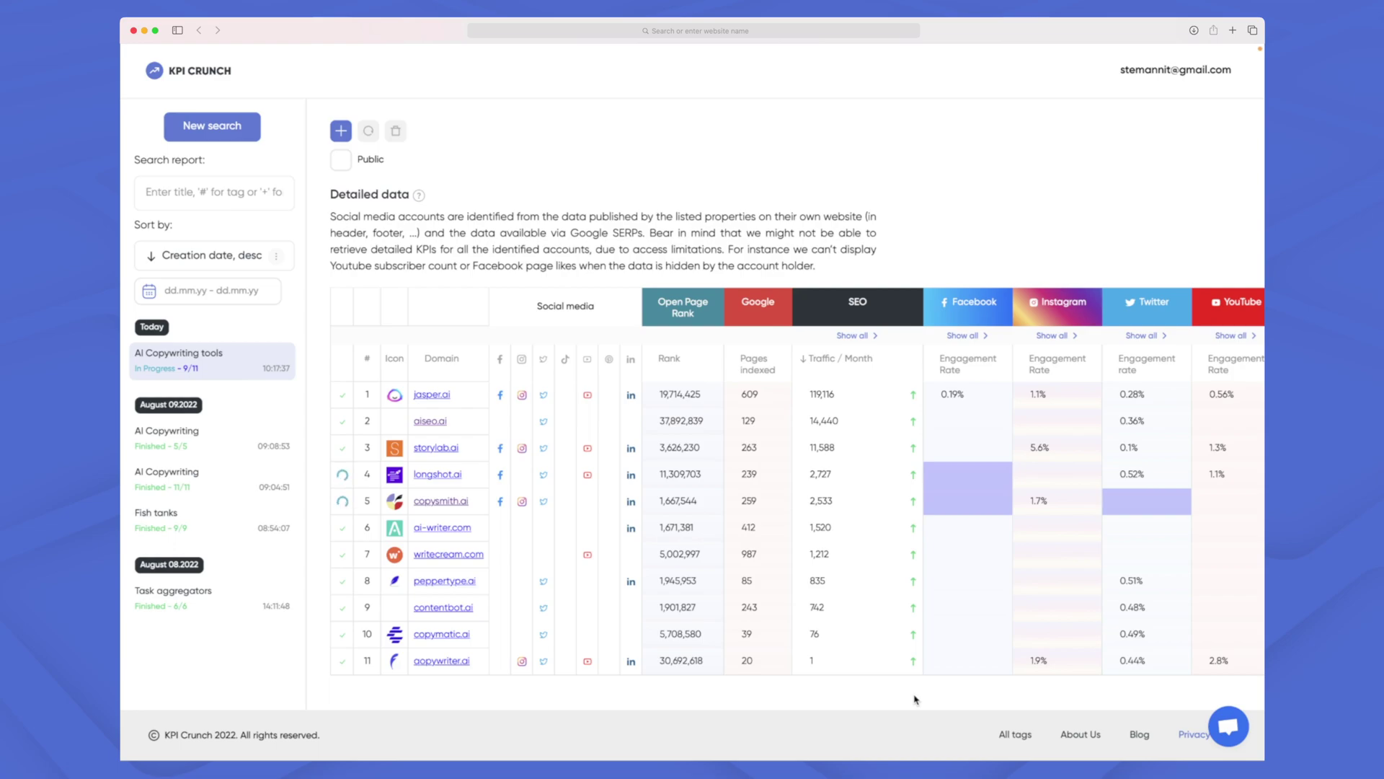
{"action": "mouse_move", "coordinate": [432, 398]}
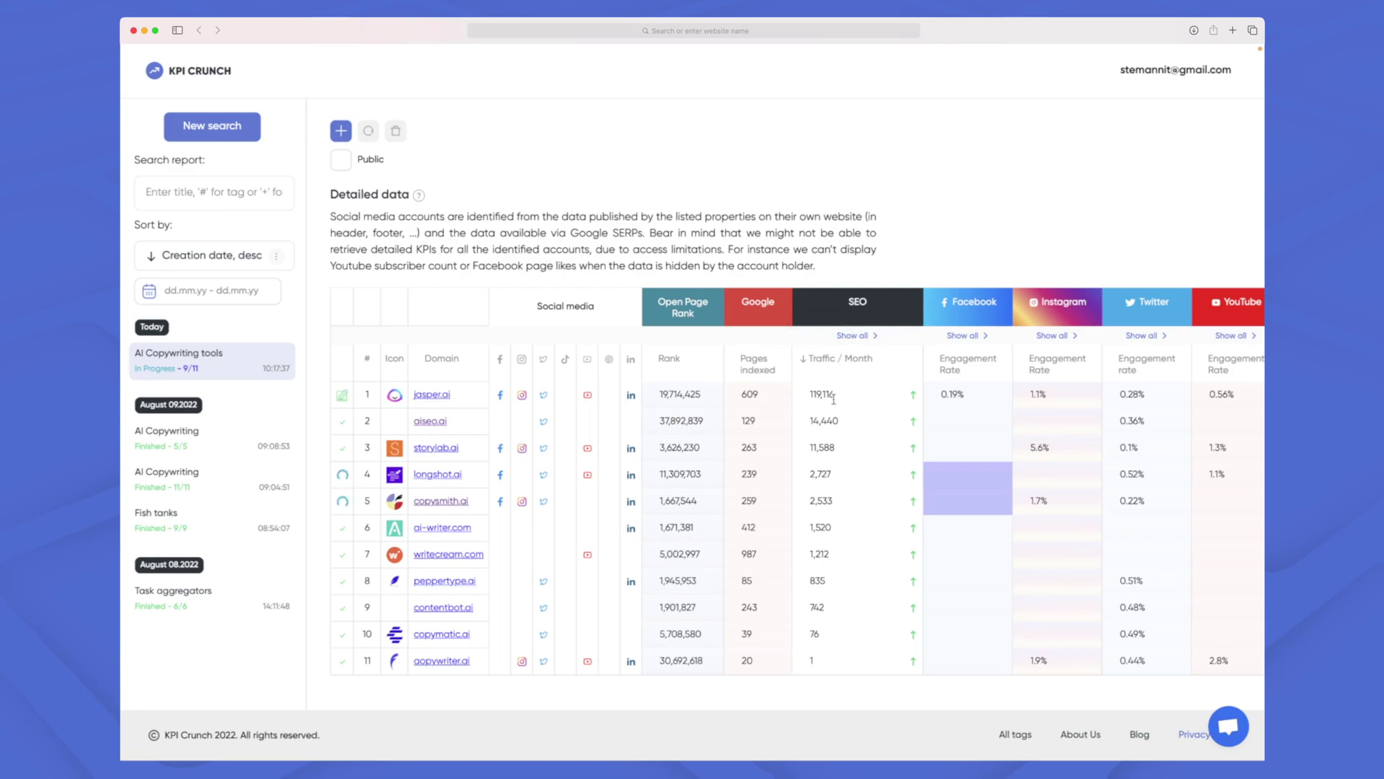
{"action": "scroll", "coordinate": [840, 401], "scroll_direction": "right", "scroll_amount": 5}
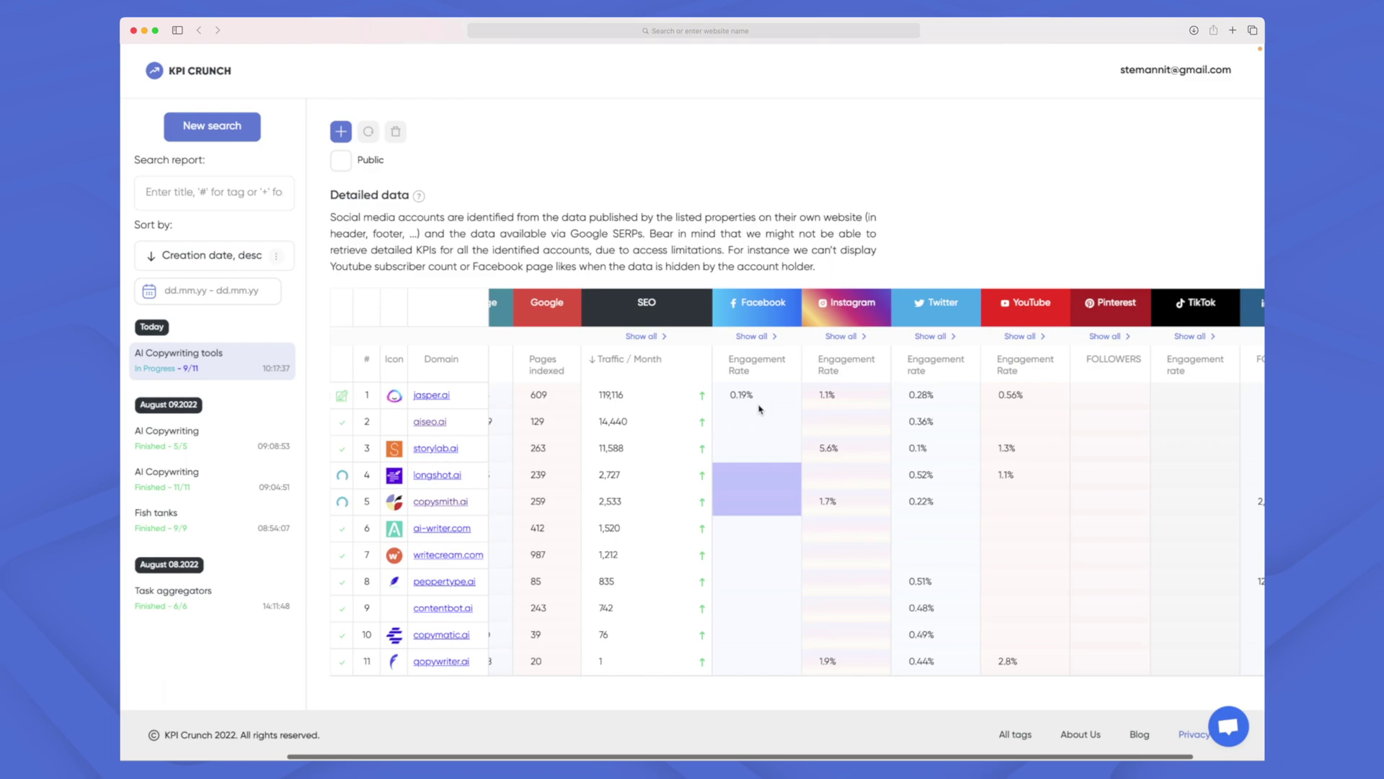
Sort the domains table by engagement rate, Instagram then YouTube, highest first.
{"action": "scroll", "coordinate": [754, 412], "scroll_direction": "right", "scroll_amount": 1}
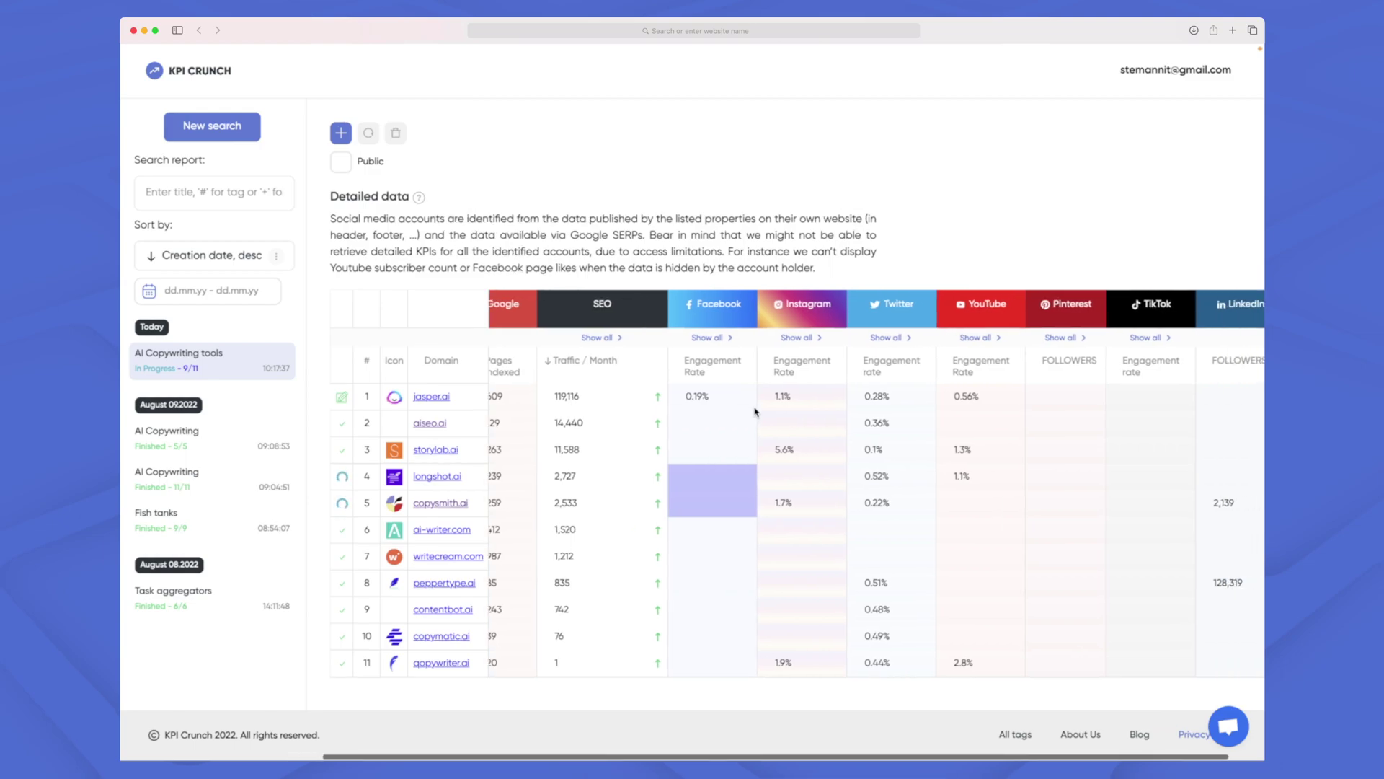
{"action": "left_click", "coordinate": [800, 369]}
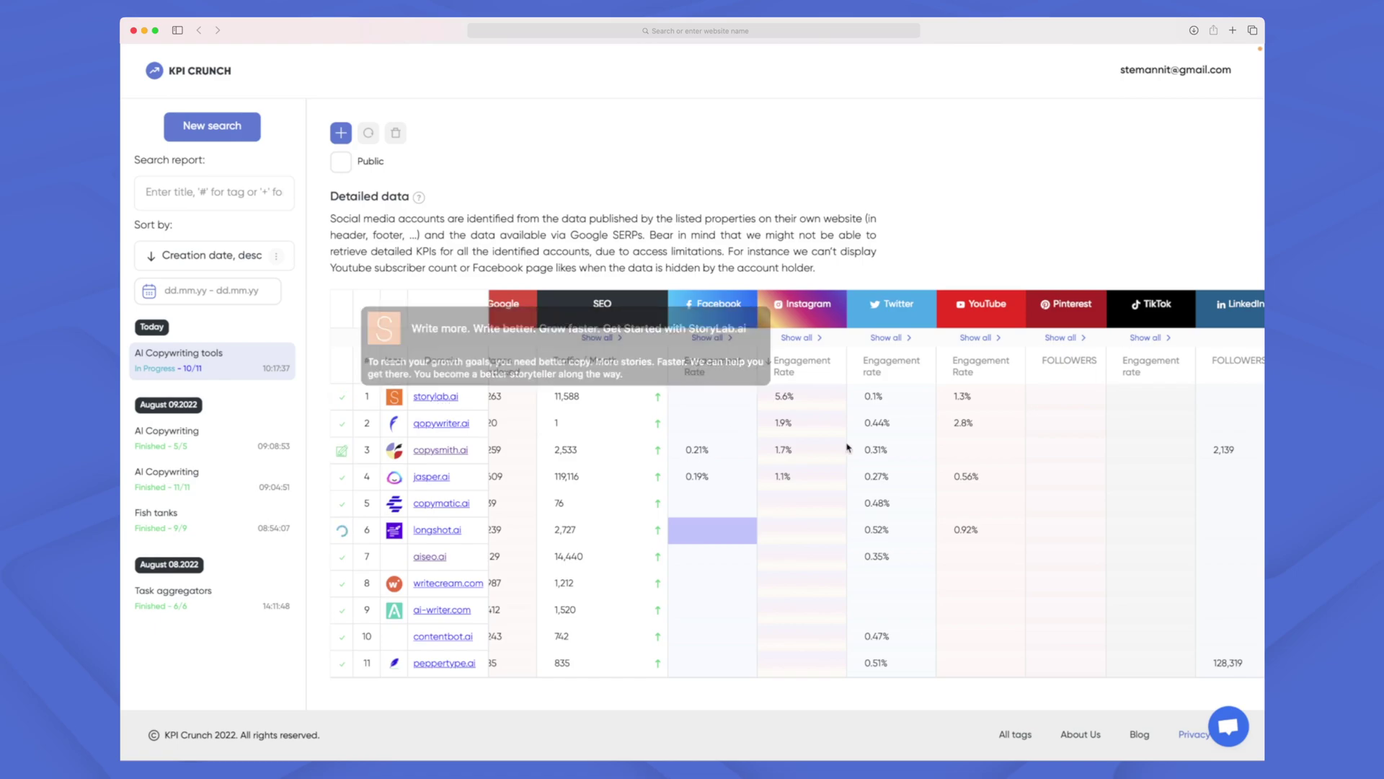
{"action": "scroll", "coordinate": [805, 404], "scroll_direction": "right", "scroll_amount": 1}
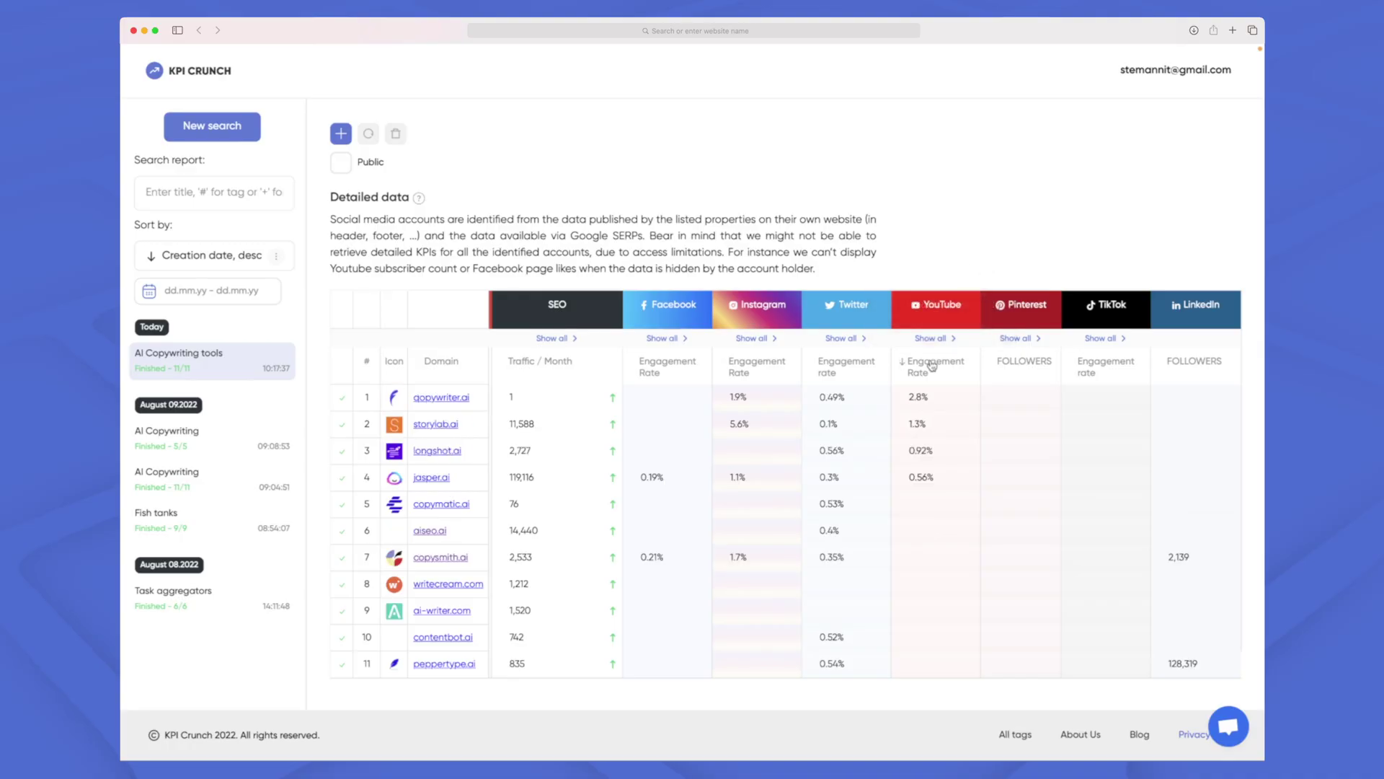
{"action": "mouse_move", "coordinate": [458, 406]}
{"action": "scroll", "coordinate": [927, 407], "scroll_direction": "left", "scroll_amount": 5}
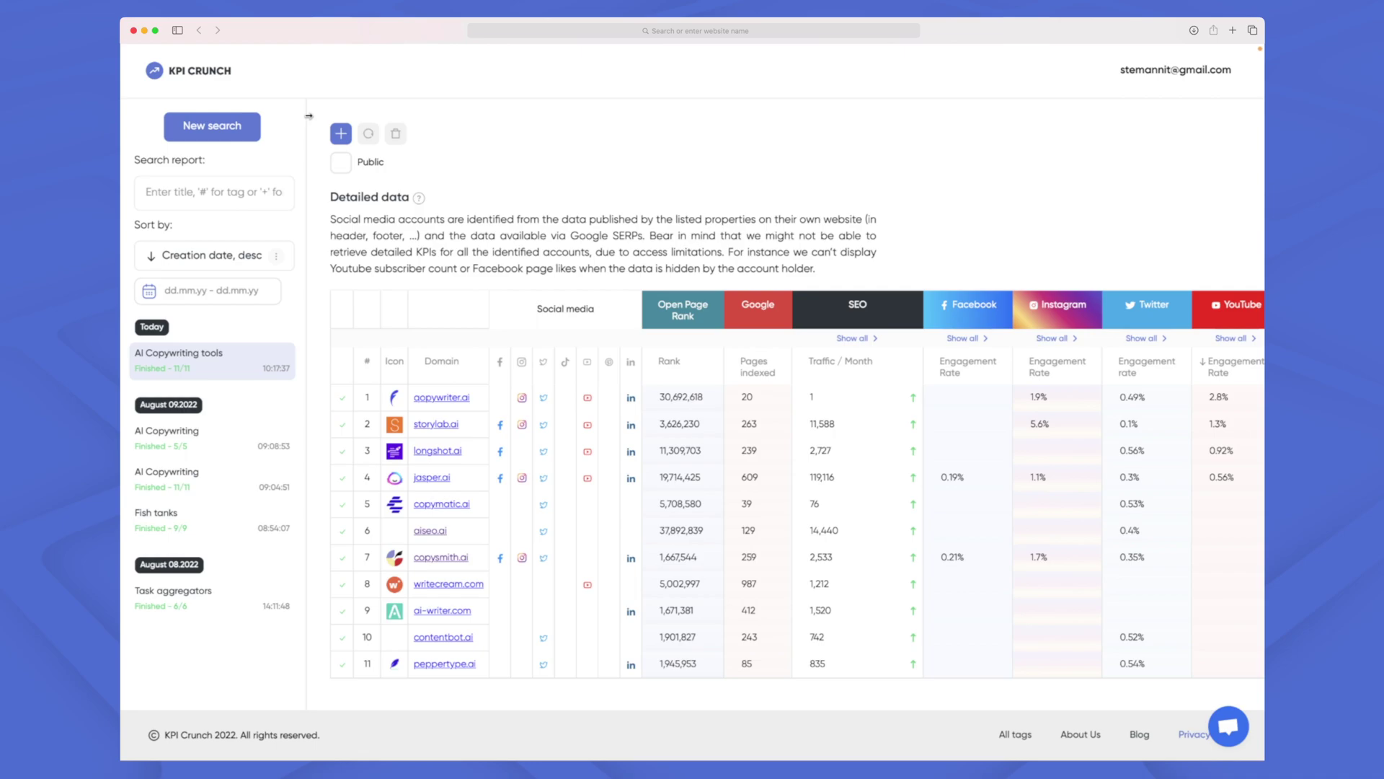
Start a new landscape titled 'AI Copywriting' with primary domain jasper.ai and no competitor.
{"action": "left_click", "coordinate": [213, 77]}
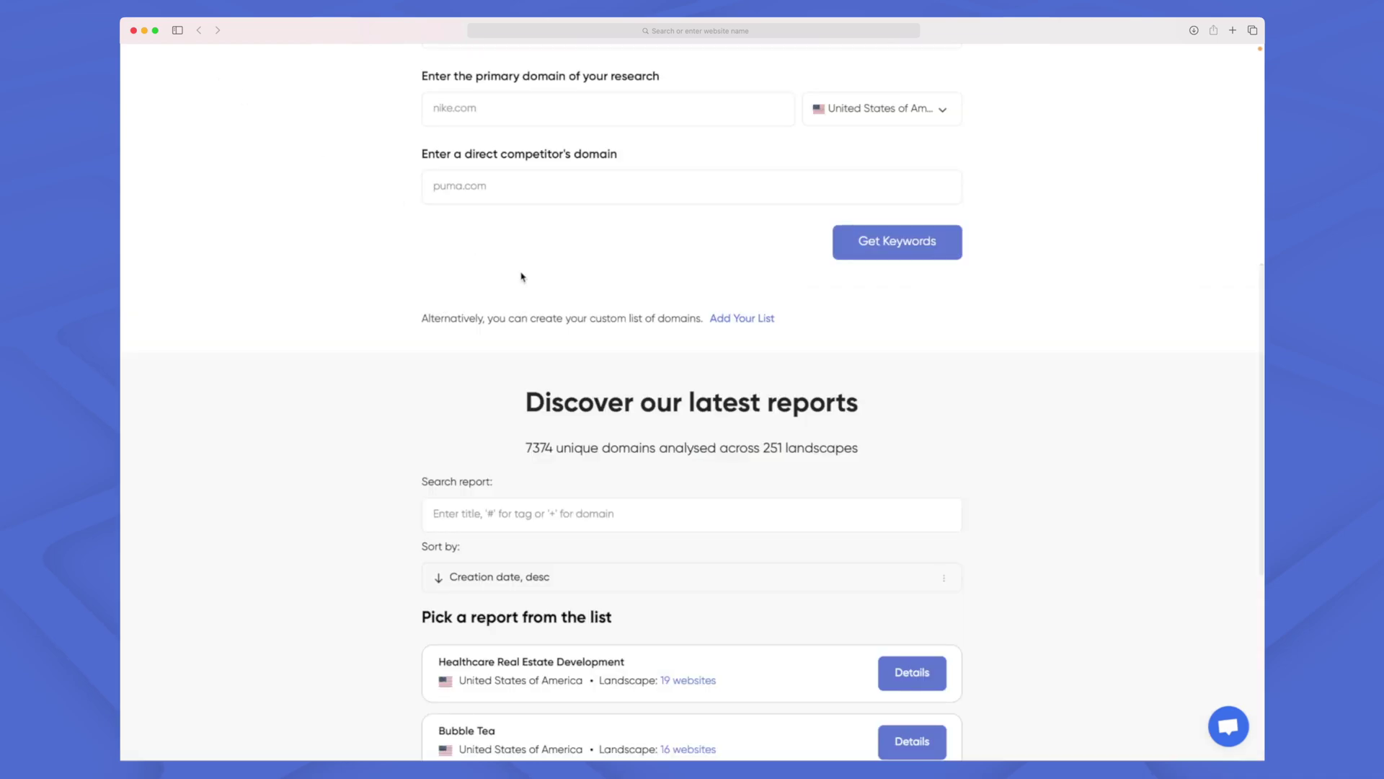
{"action": "scroll", "coordinate": [522, 277], "scroll_direction": "up", "scroll_amount": 3}
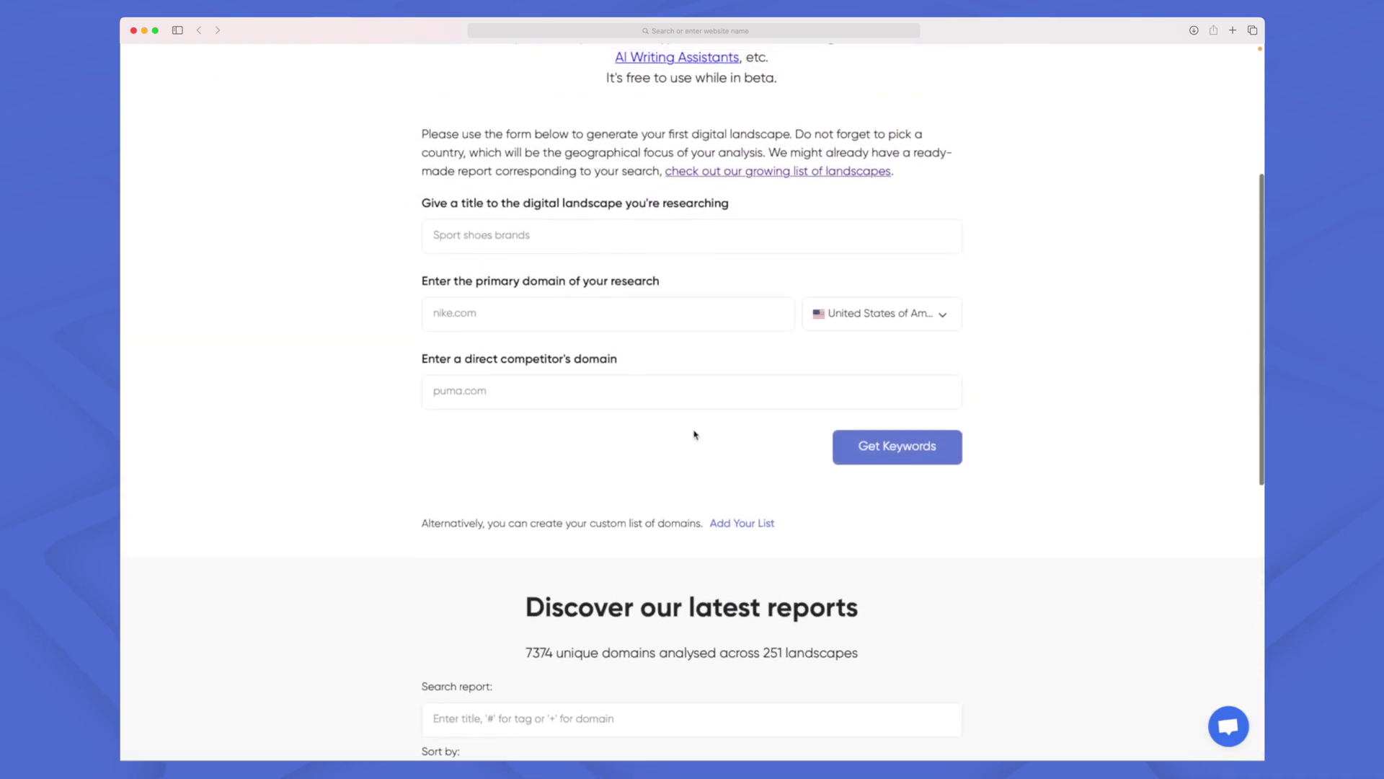
{"action": "scroll", "coordinate": [681, 331], "scroll_direction": "up", "scroll_amount": 1}
{"action": "left_click", "coordinate": [529, 296]}
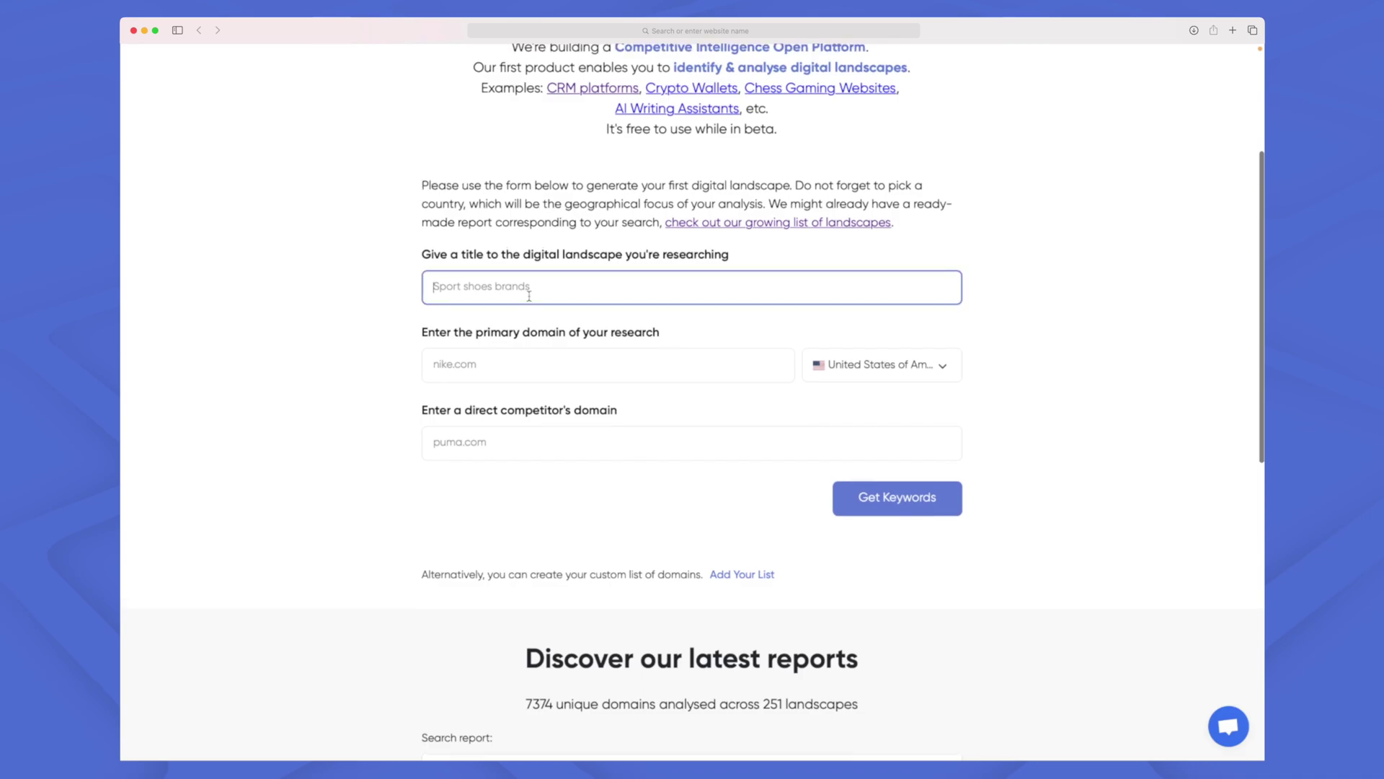
{"action": "type", "text": "AI COp"}
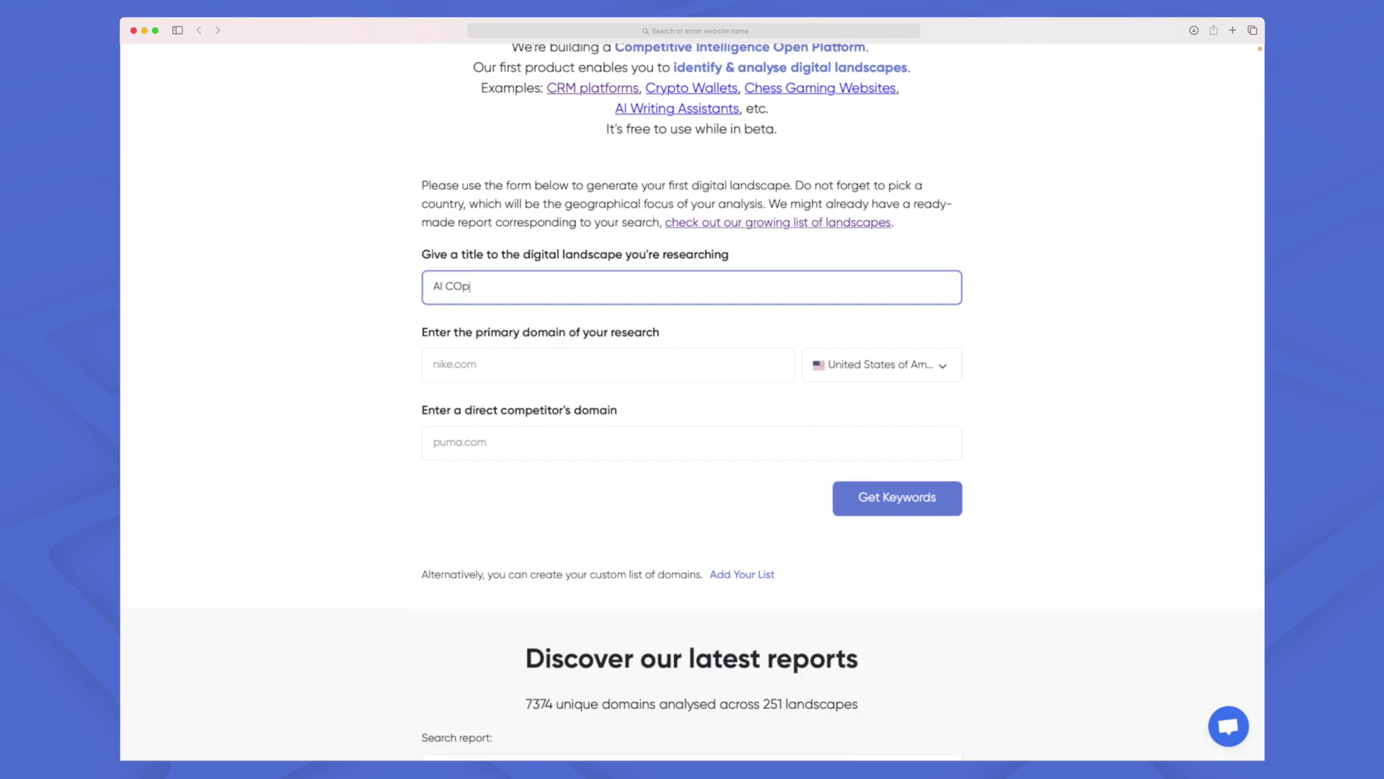
{"action": "key", "text": "BackSpace"}
{"action": "key", "text": "BackSpace"}
{"action": "type", "text": "opywriting"}
{"action": "key", "text": "Tab"}
{"action": "type", "text": "jasper.a"}
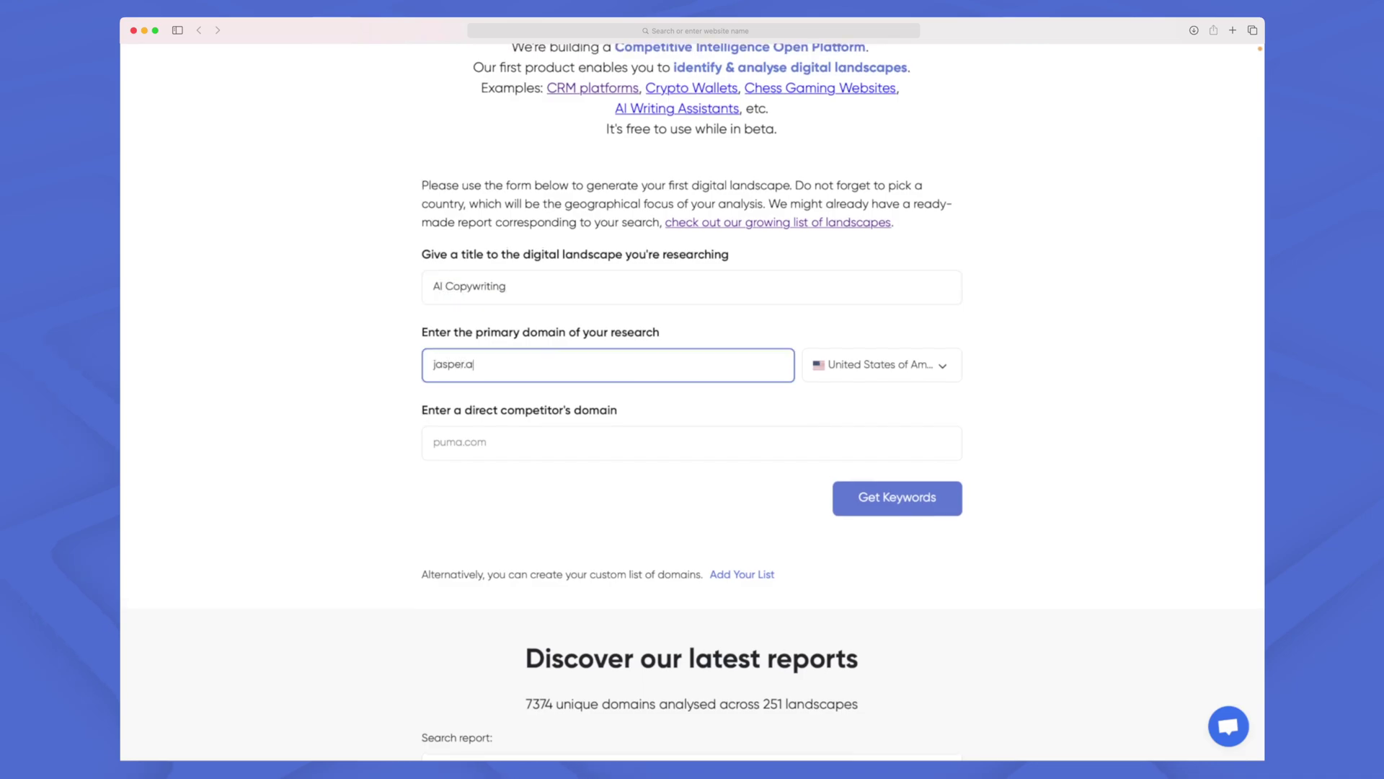
{"action": "left_click", "coordinate": [494, 445]}
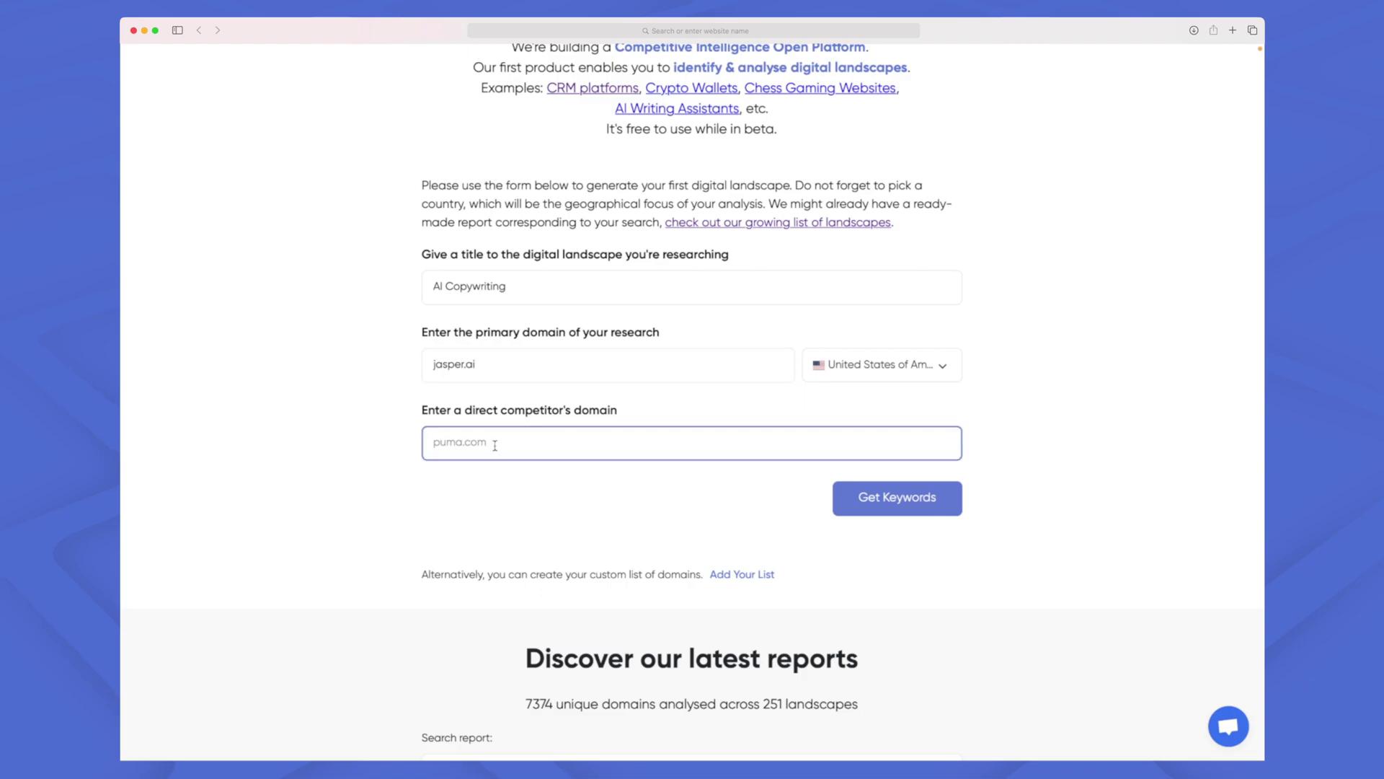
{"action": "left_click", "coordinate": [585, 530]}
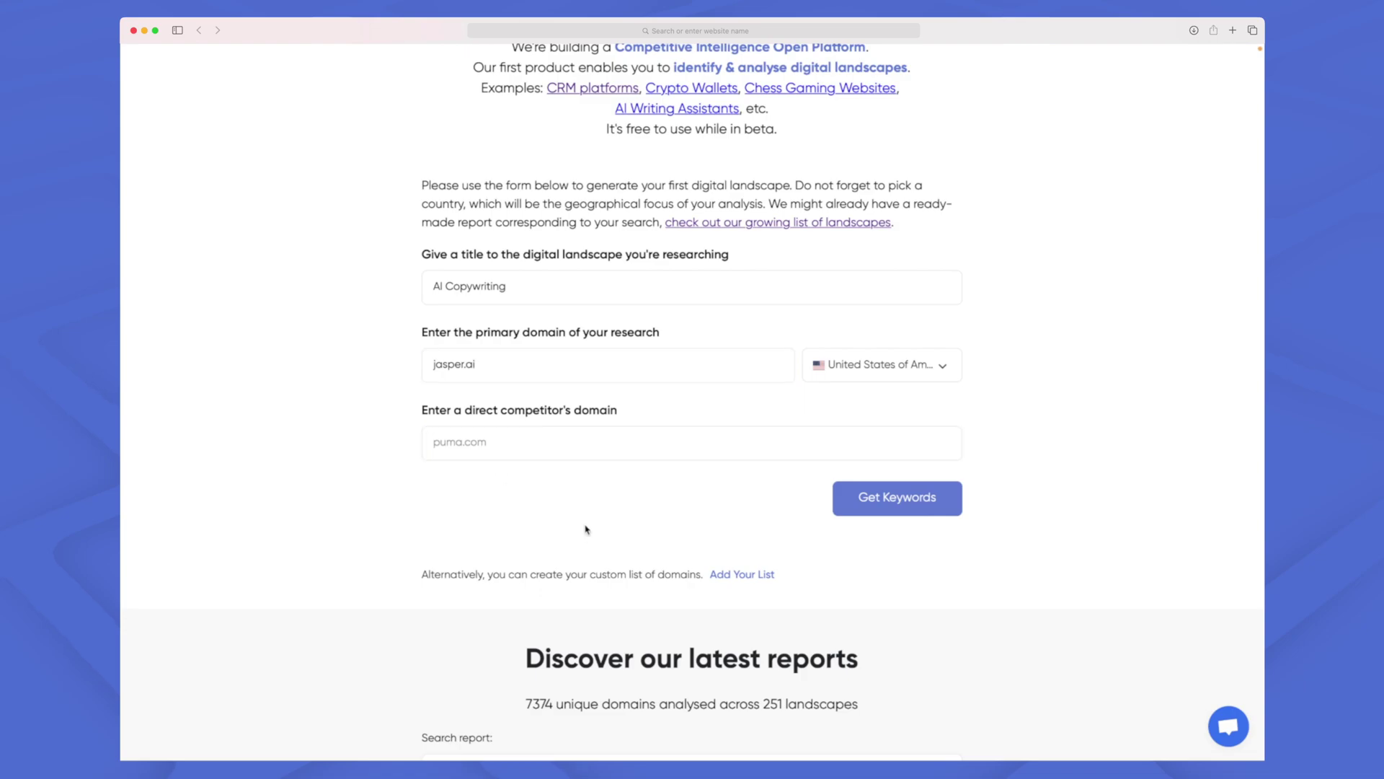
Enter a custom domain list of copy.ai, nichesss.com and peppertype.ai, one per line.
{"action": "left_click", "coordinate": [749, 577]}
{"action": "left_click", "coordinate": [505, 444]}
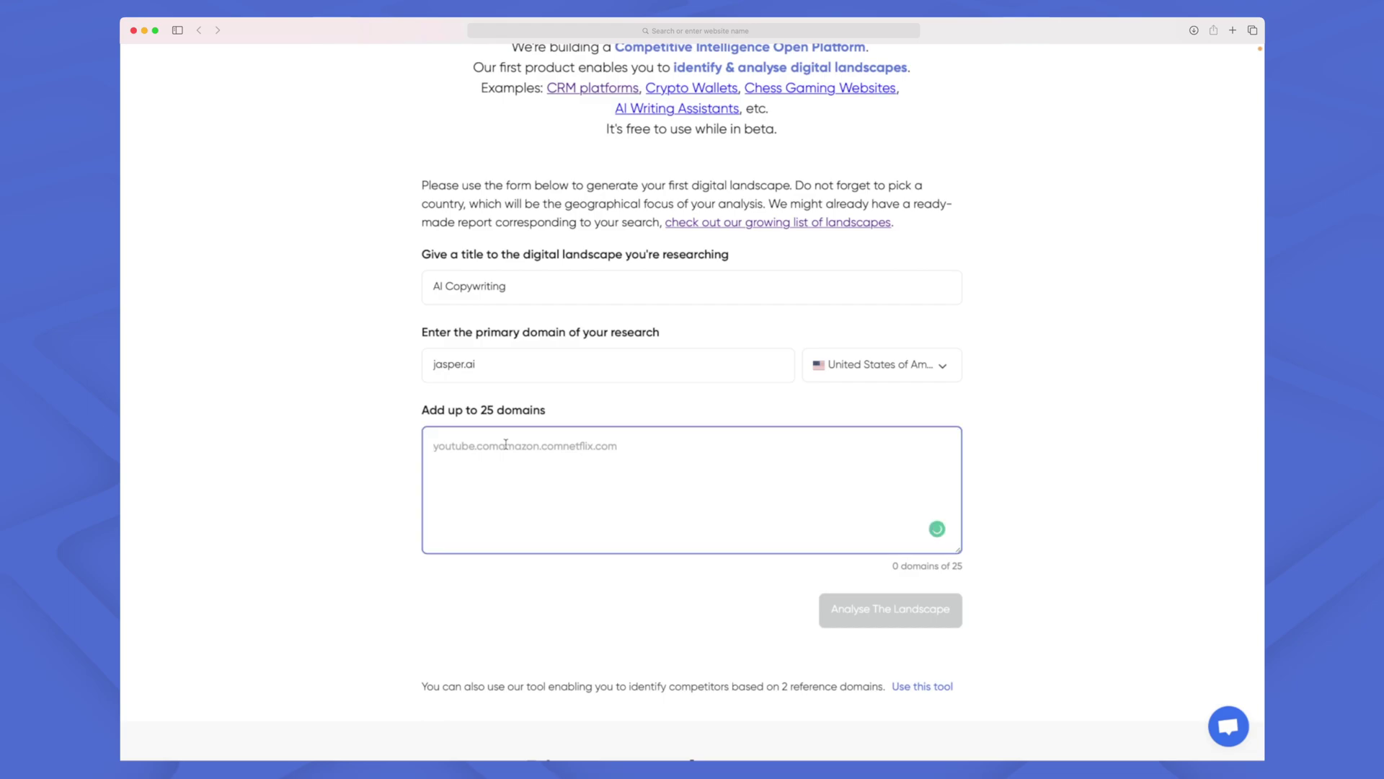
{"action": "type", "text": "copy"}
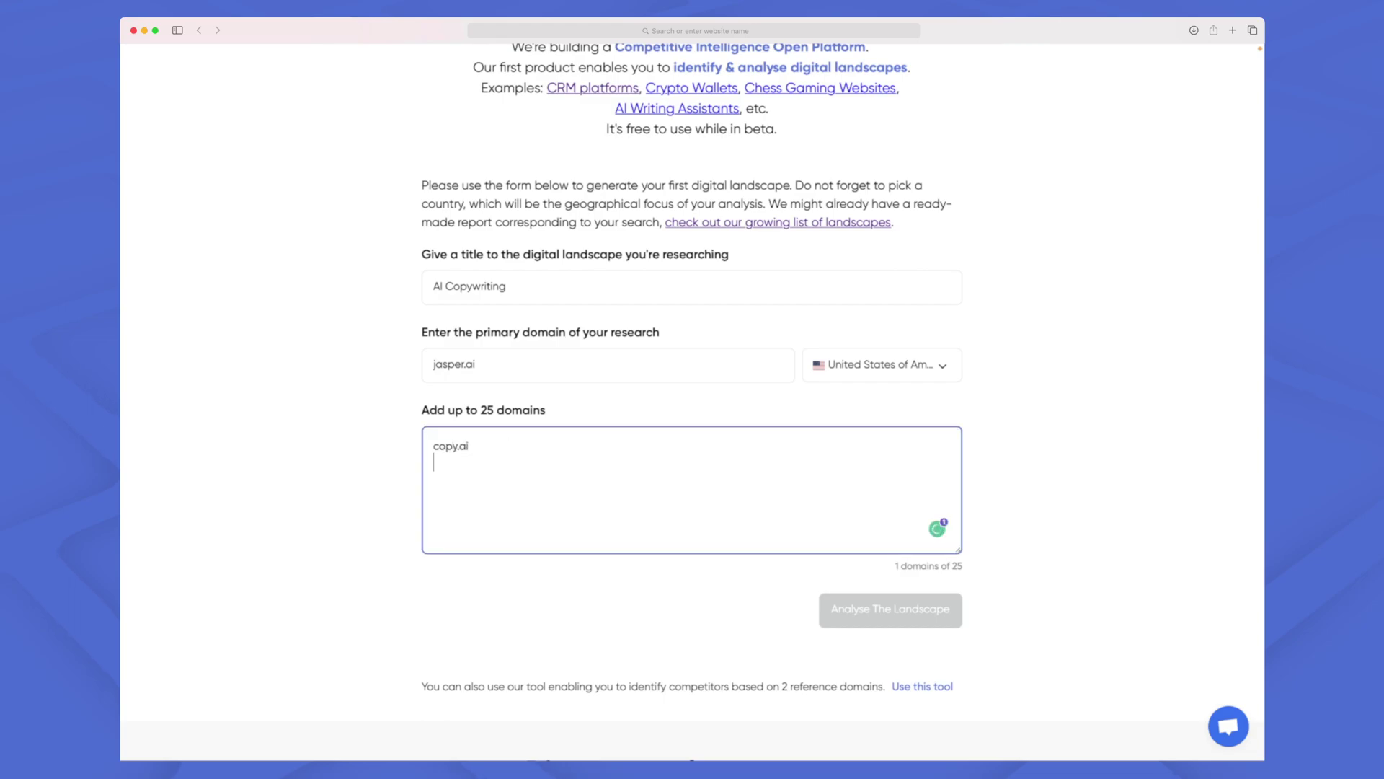
{"action": "type", "text": ".ai"}
{"action": "key", "text": "Return"}
{"action": "type", "text": "nichesss.com"}
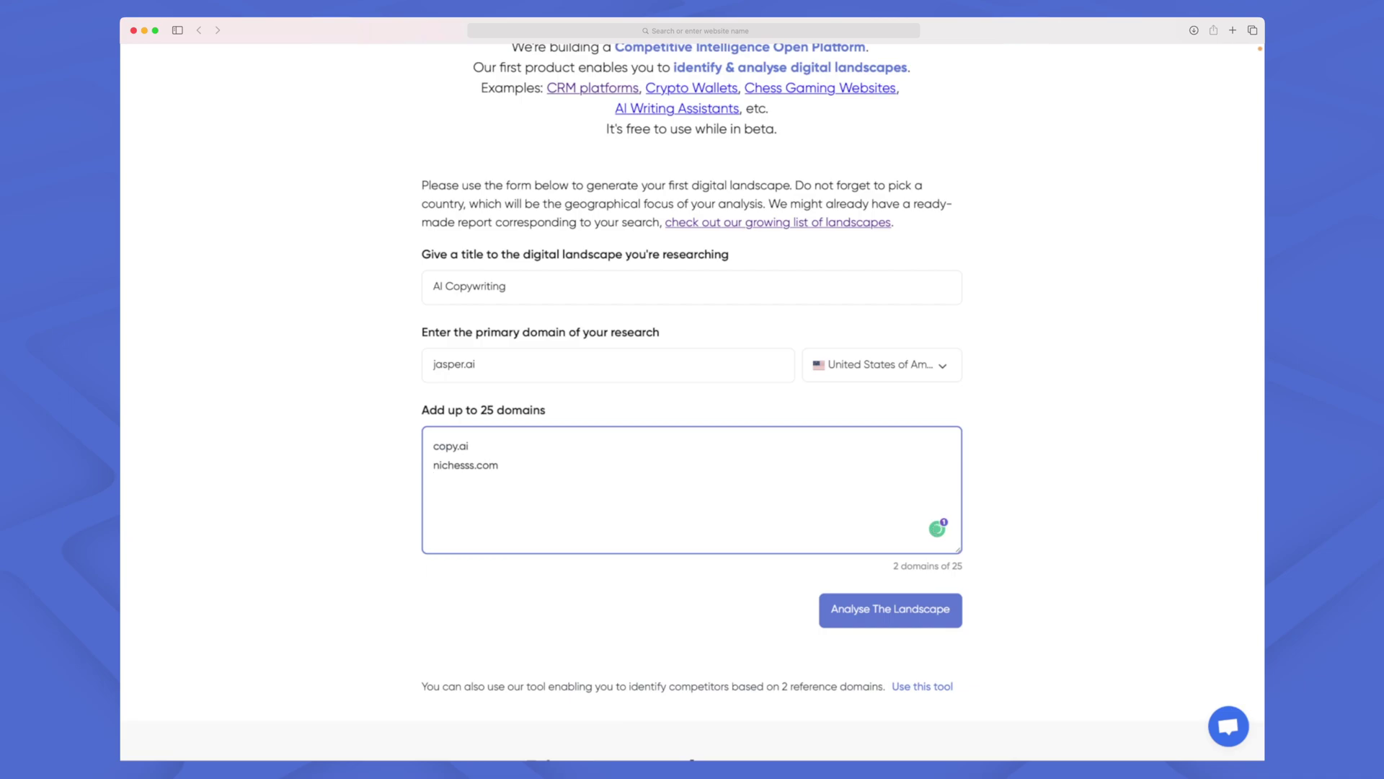
{"action": "key", "text": "Return"}
{"action": "type", "text": "peppertype.ai"}
{"action": "left_click", "coordinate": [612, 607]}
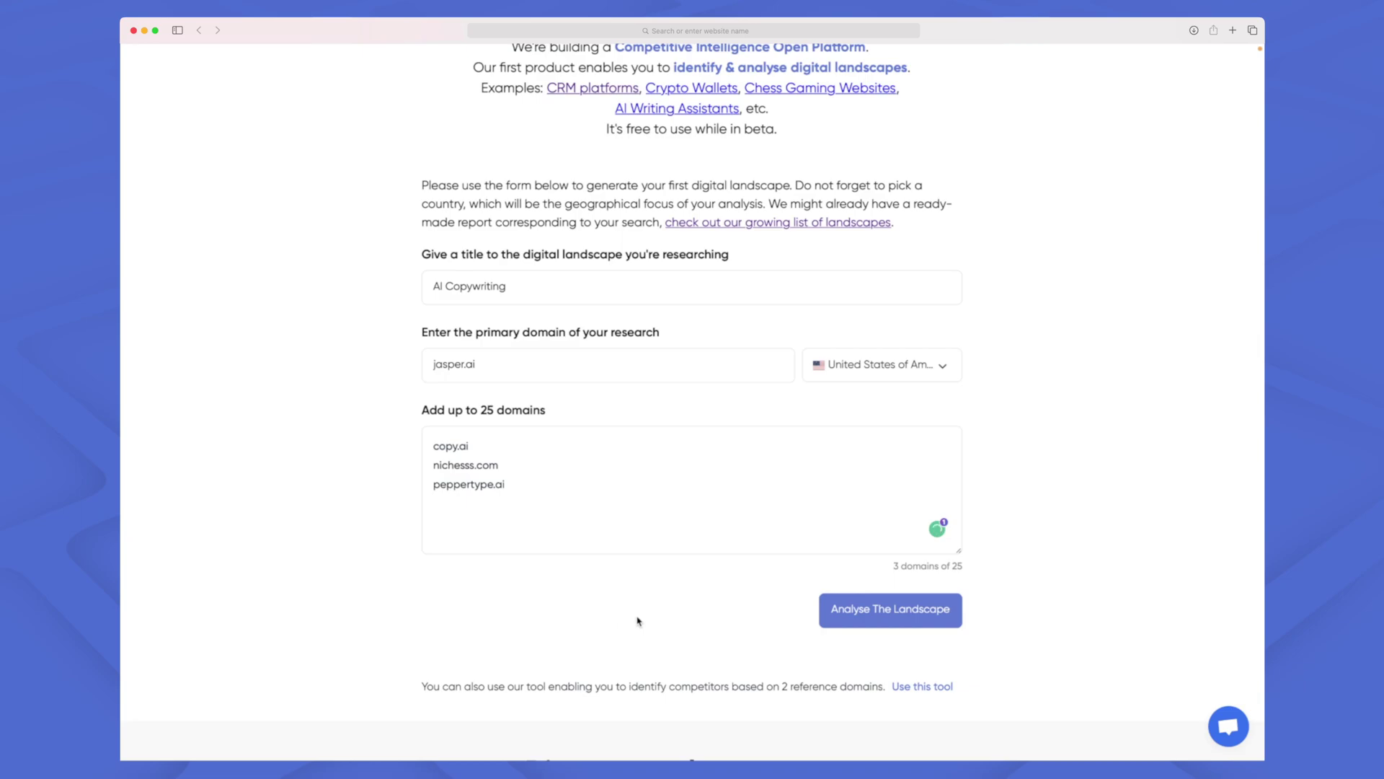
Launch analysis of the four-domain AI Copywriting landscape and scroll the new report.
{"action": "left_click", "coordinate": [908, 614]}
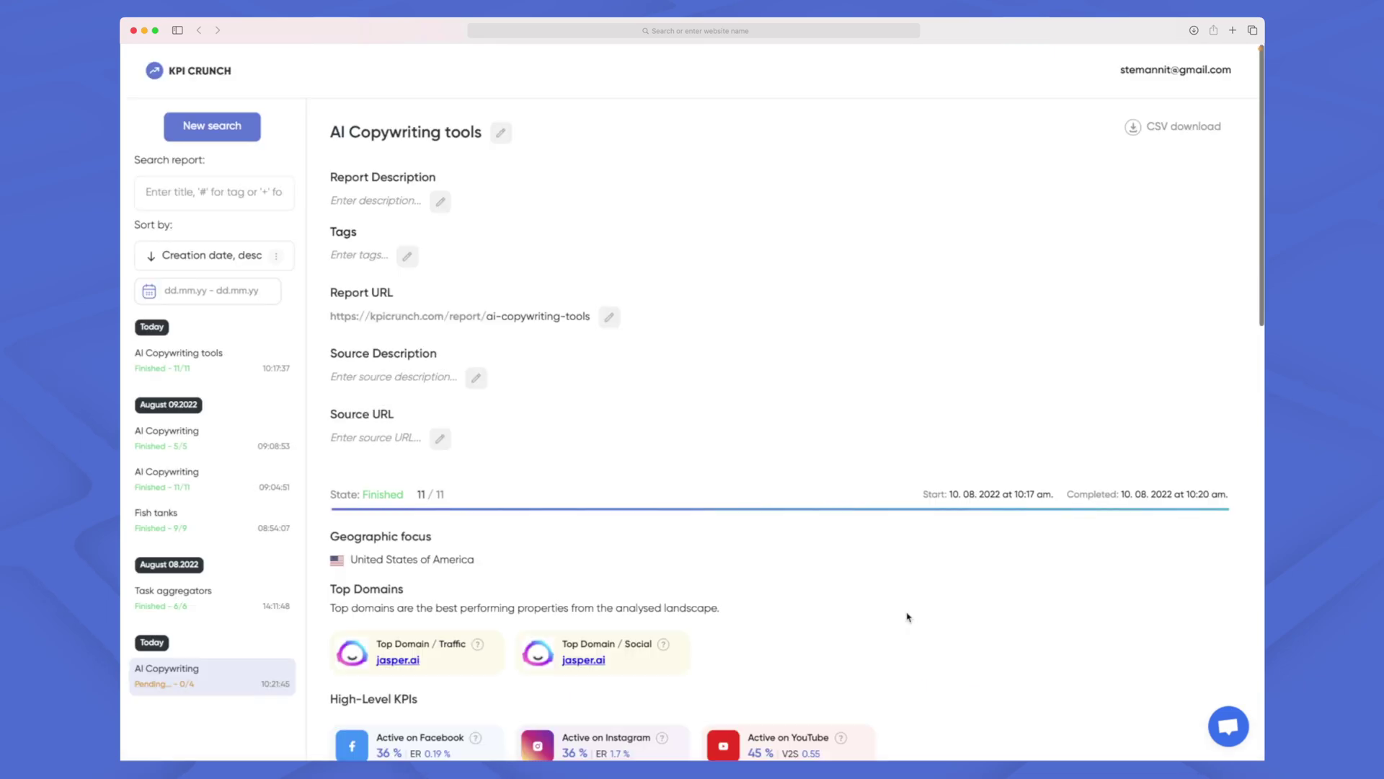
{"action": "scroll", "coordinate": [907, 616], "scroll_direction": "down", "scroll_amount": 5}
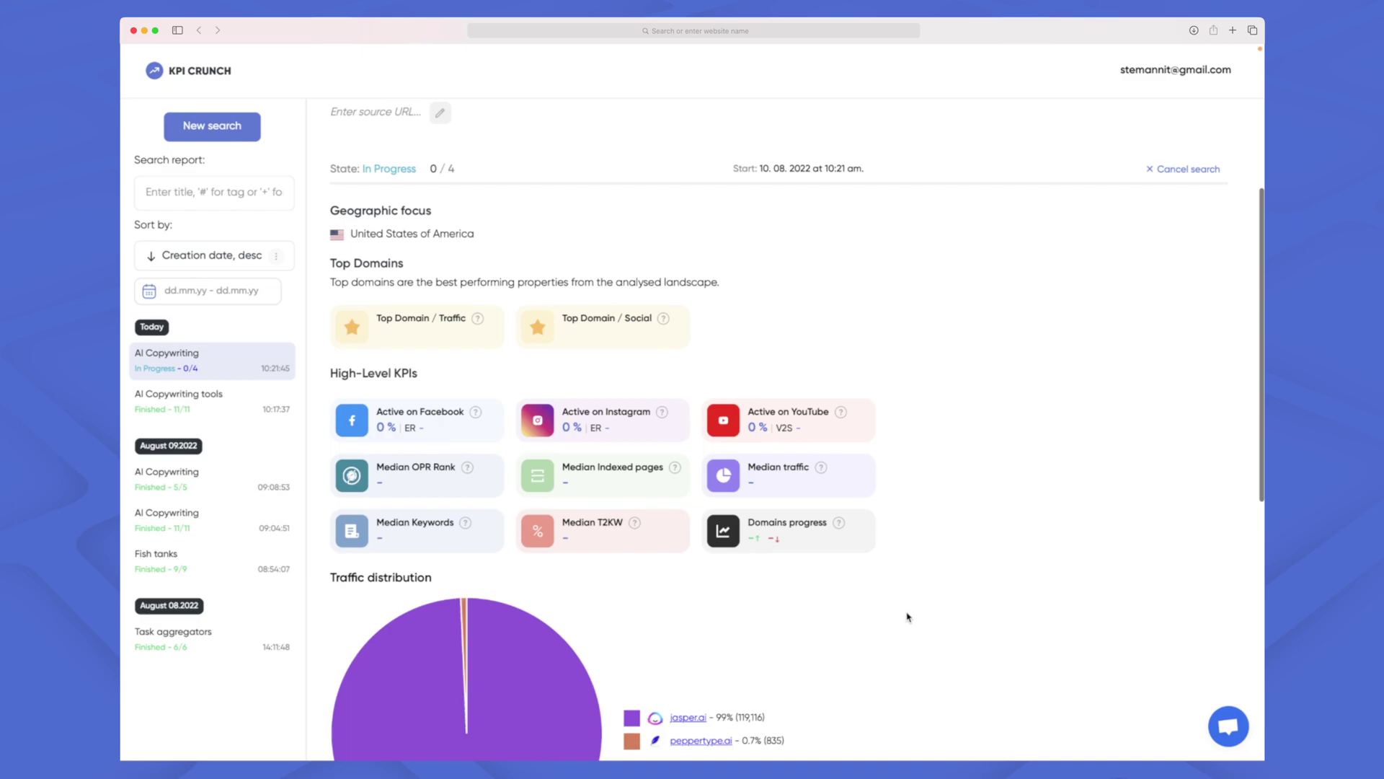
{"action": "scroll", "coordinate": [907, 617], "scroll_direction": "down", "scroll_amount": 9}
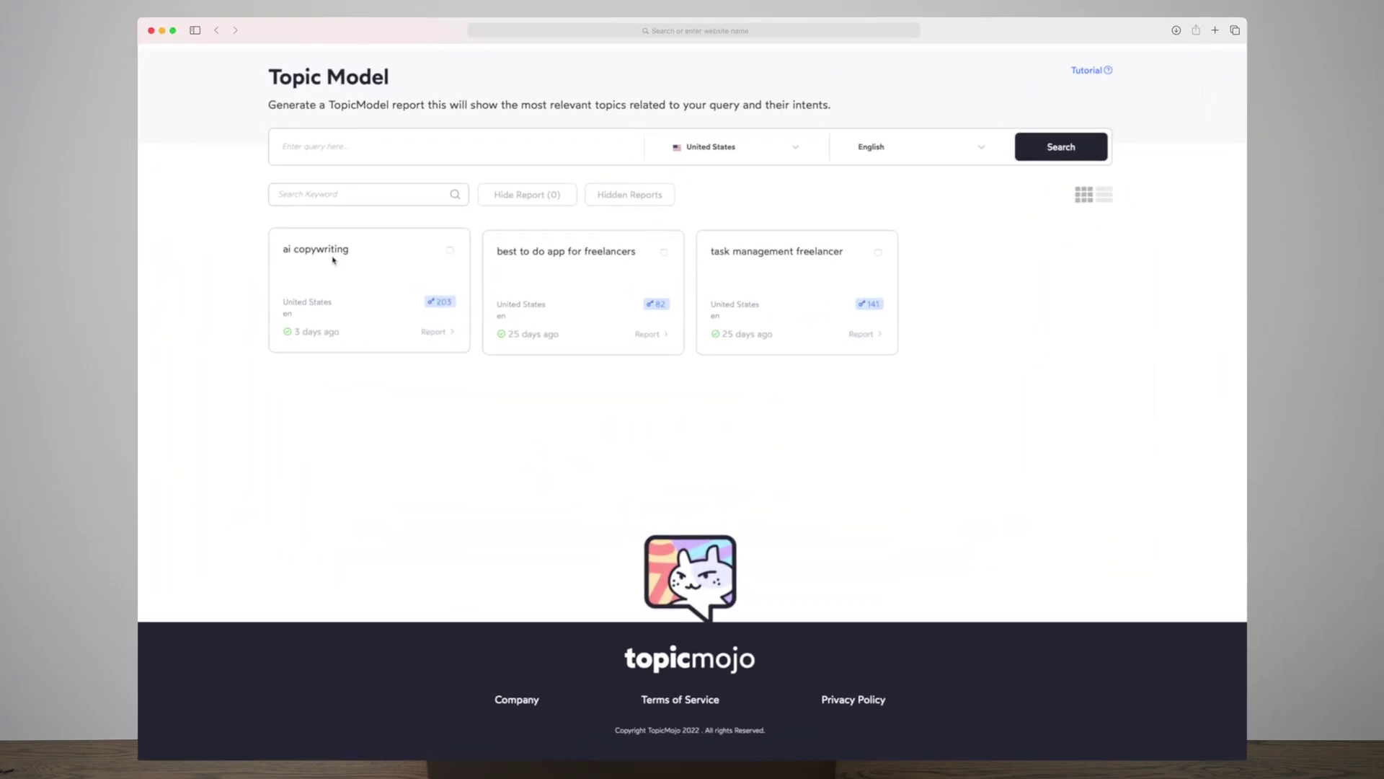
Open the ai copywriting topic report and view all its YouTube videos.
{"action": "left_click", "coordinate": [333, 261]}
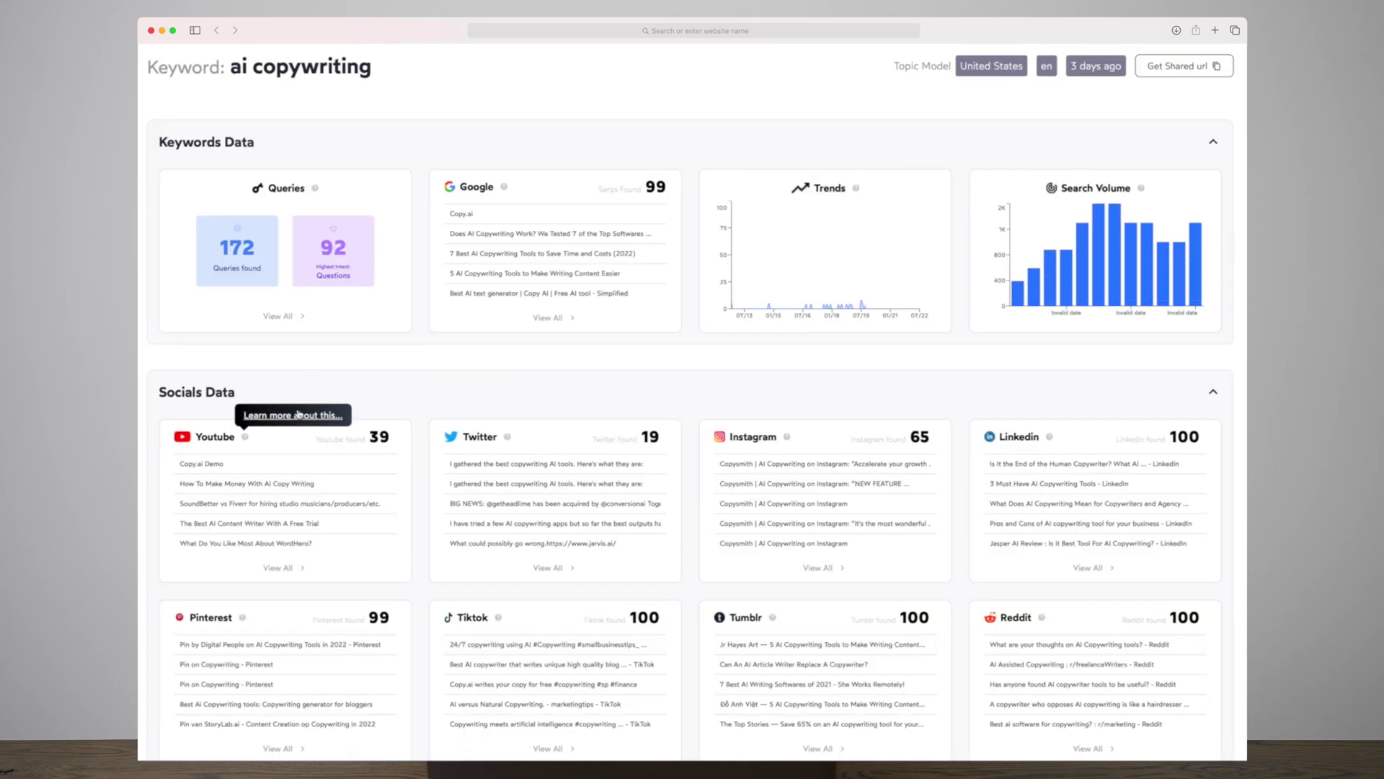
{"action": "scroll", "coordinate": [299, 413], "scroll_direction": "down", "scroll_amount": 3}
{"action": "scroll", "coordinate": [299, 413], "scroll_direction": "down", "scroll_amount": 2}
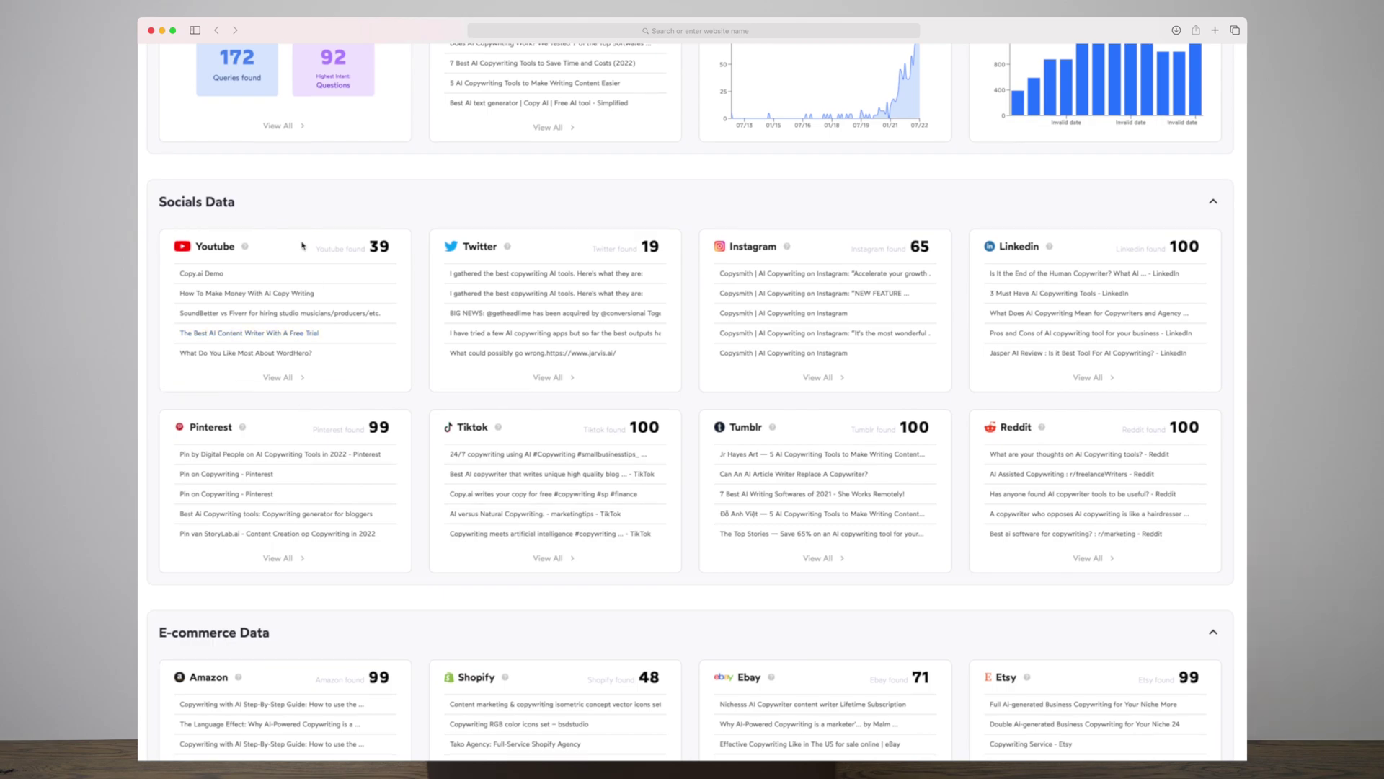
{"action": "scroll", "coordinate": [973, 330], "scroll_direction": "down", "scroll_amount": 4}
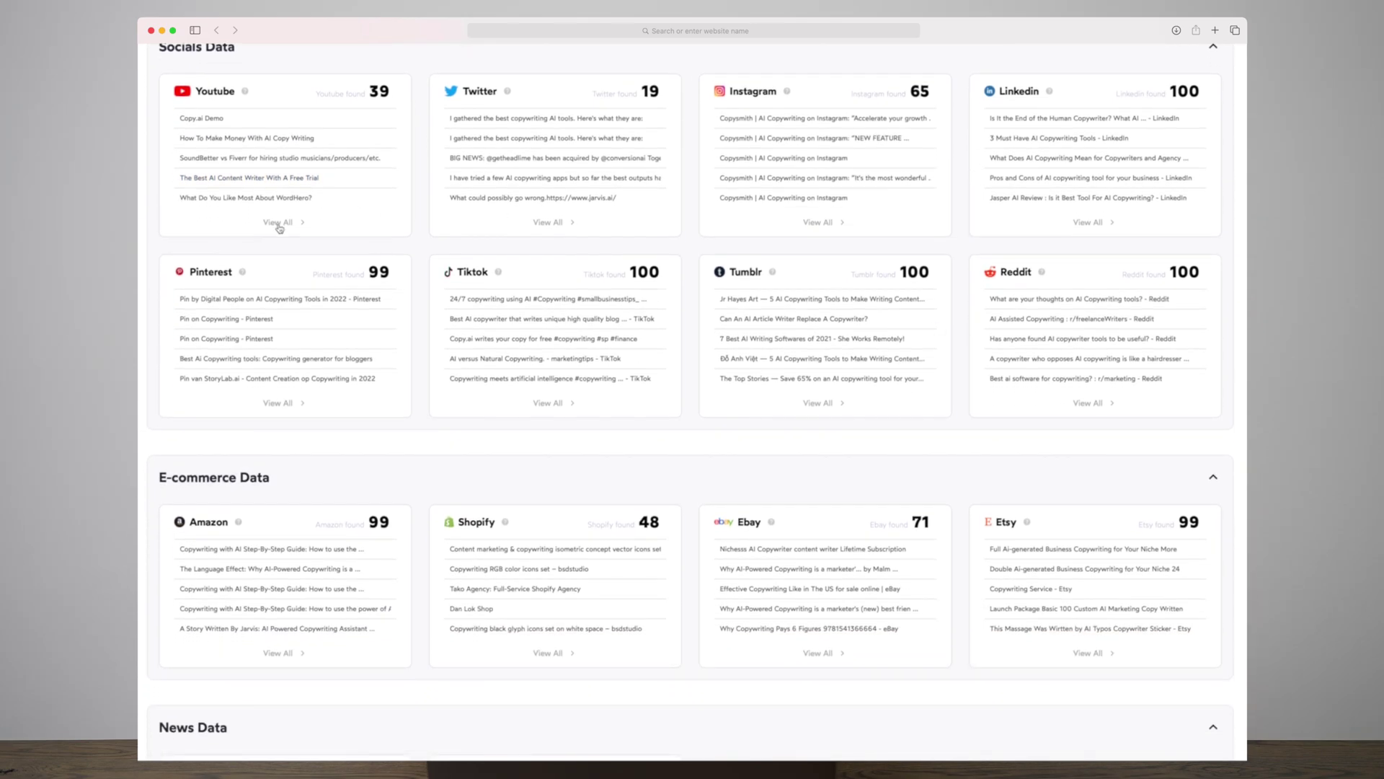
{"action": "left_click", "coordinate": [278, 225]}
{"action": "scroll", "coordinate": [351, 379], "scroll_direction": "down", "scroll_amount": 2}
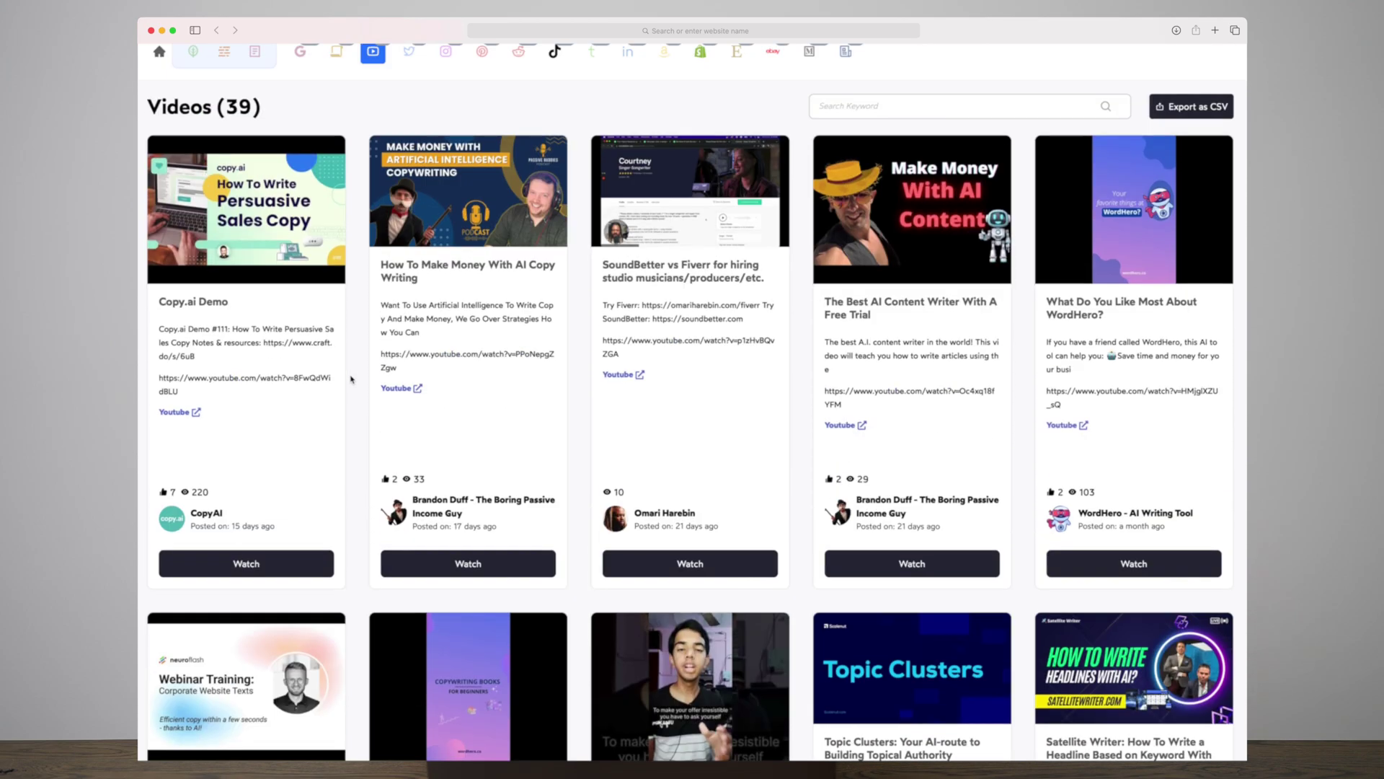
{"action": "scroll", "coordinate": [351, 379], "scroll_direction": "up", "scroll_amount": 2}
Cycle through Google, Tumblr, TikTok, Reddit and News results, ending on the 100 Medium articles.
{"action": "left_click", "coordinate": [298, 112]}
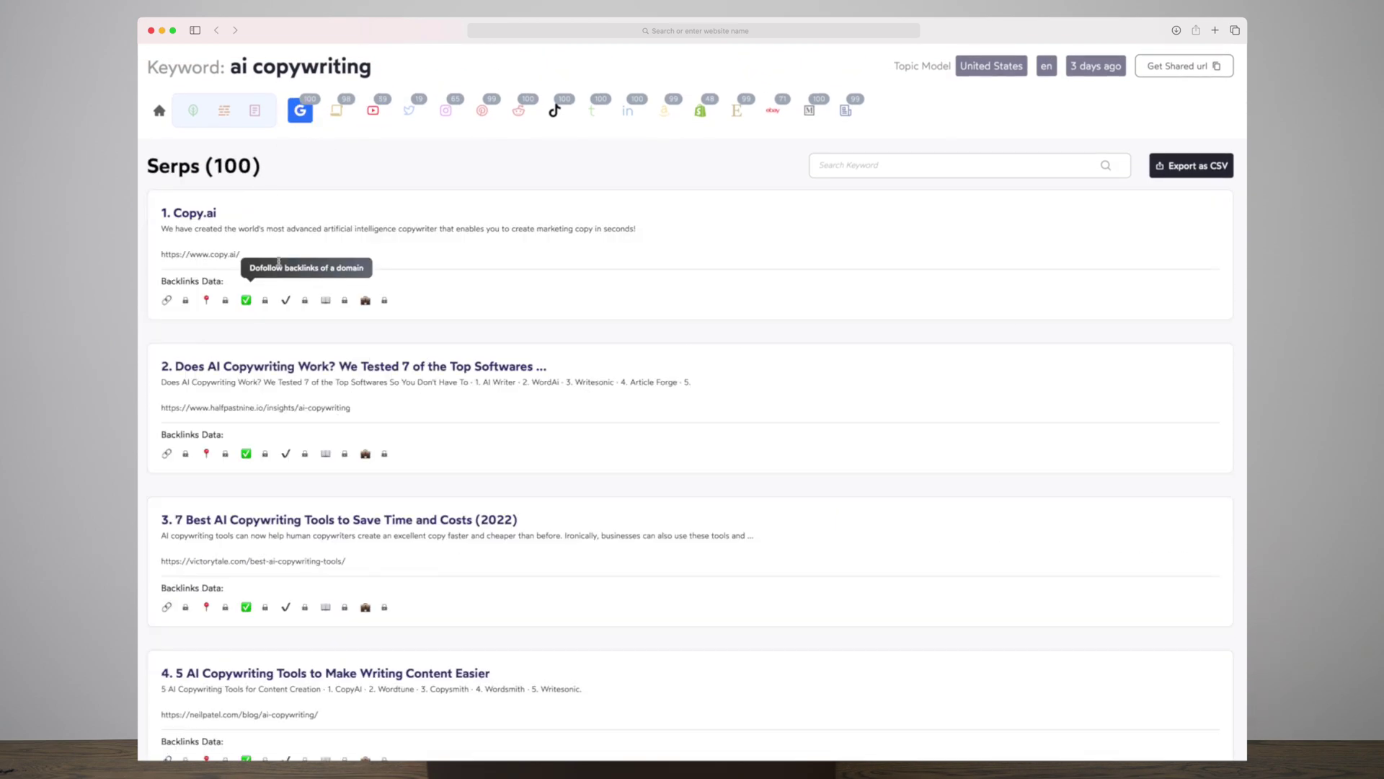
{"action": "scroll", "coordinate": [284, 372], "scroll_direction": "down", "scroll_amount": 1}
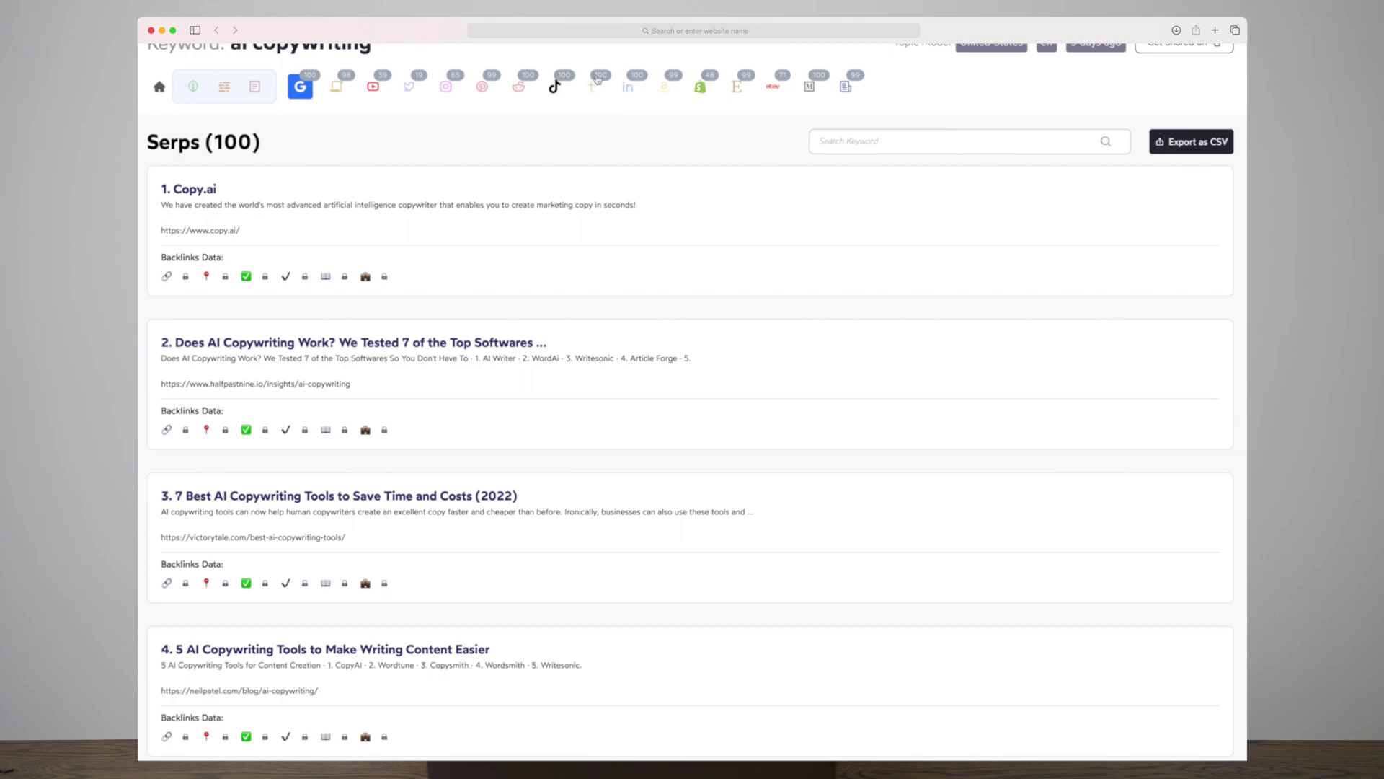
{"action": "left_click", "coordinate": [598, 81]}
{"action": "left_click", "coordinate": [554, 114]}
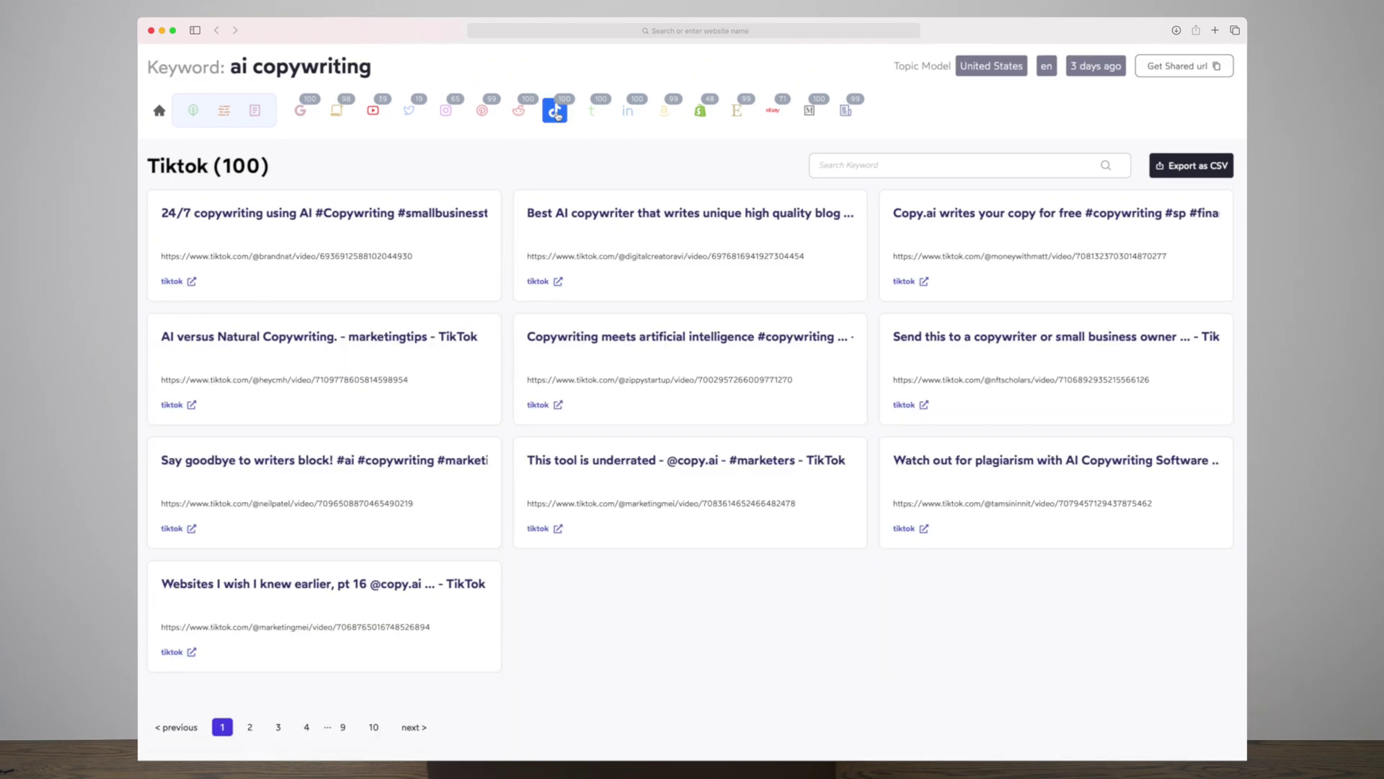
{"action": "left_click", "coordinate": [519, 114]}
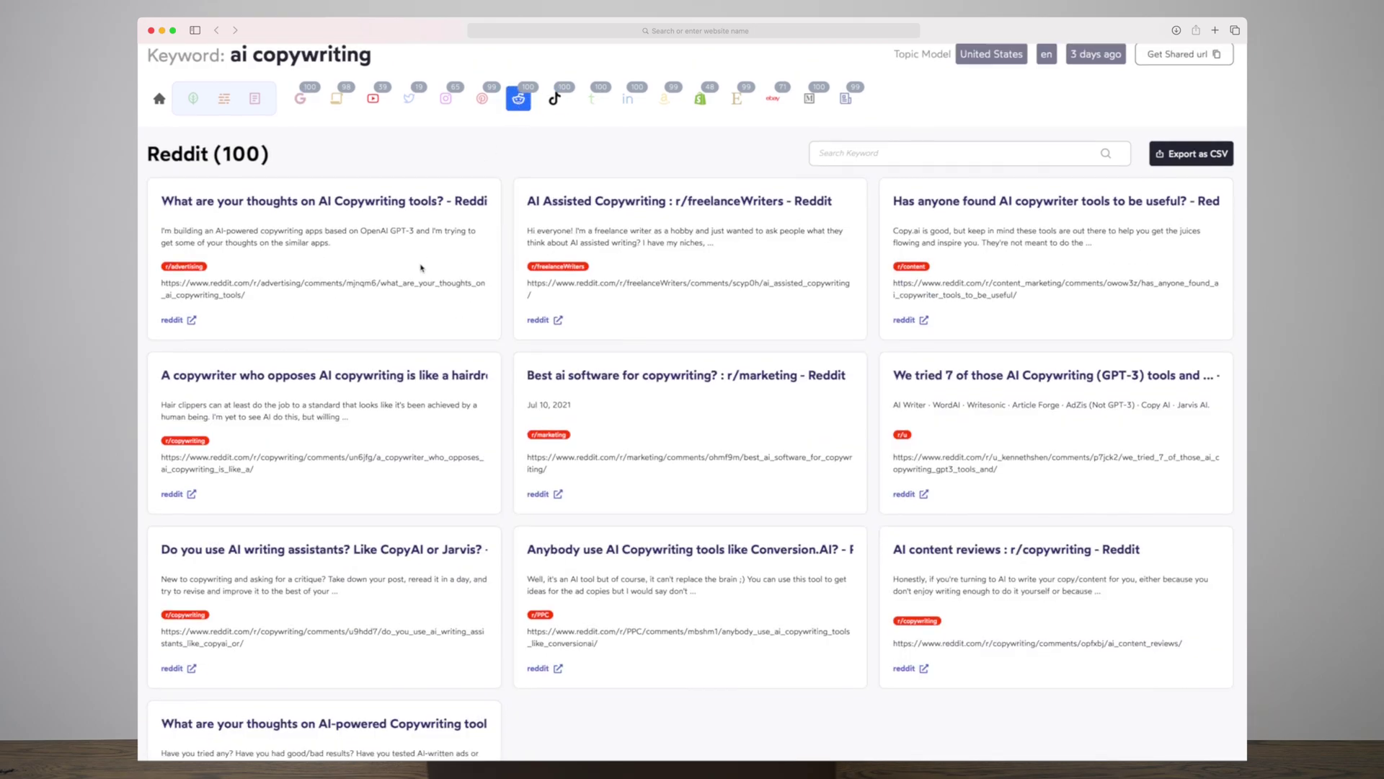
{"action": "scroll", "coordinate": [422, 269], "scroll_direction": "down", "scroll_amount": 5}
{"action": "scroll", "coordinate": [422, 268], "scroll_direction": "up", "scroll_amount": 5}
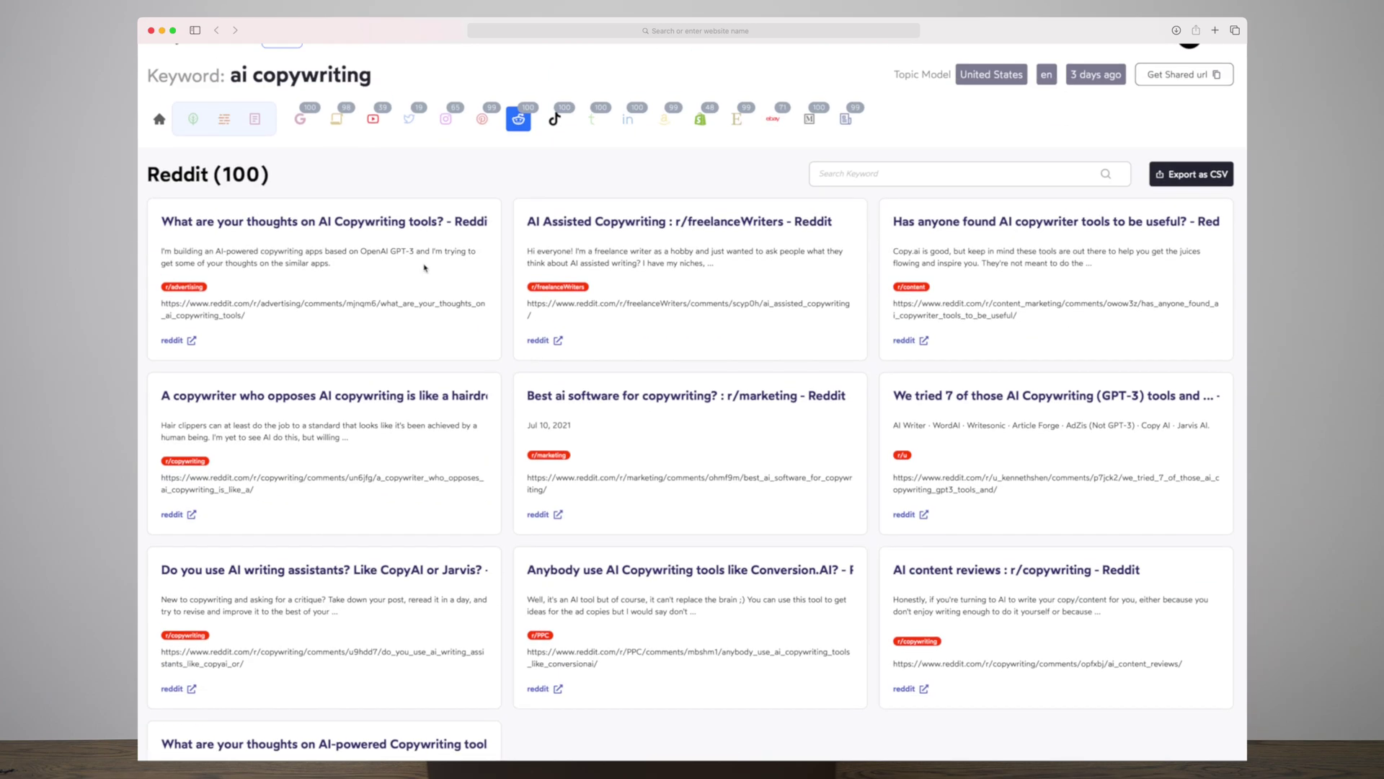
{"action": "left_click", "coordinate": [848, 112]}
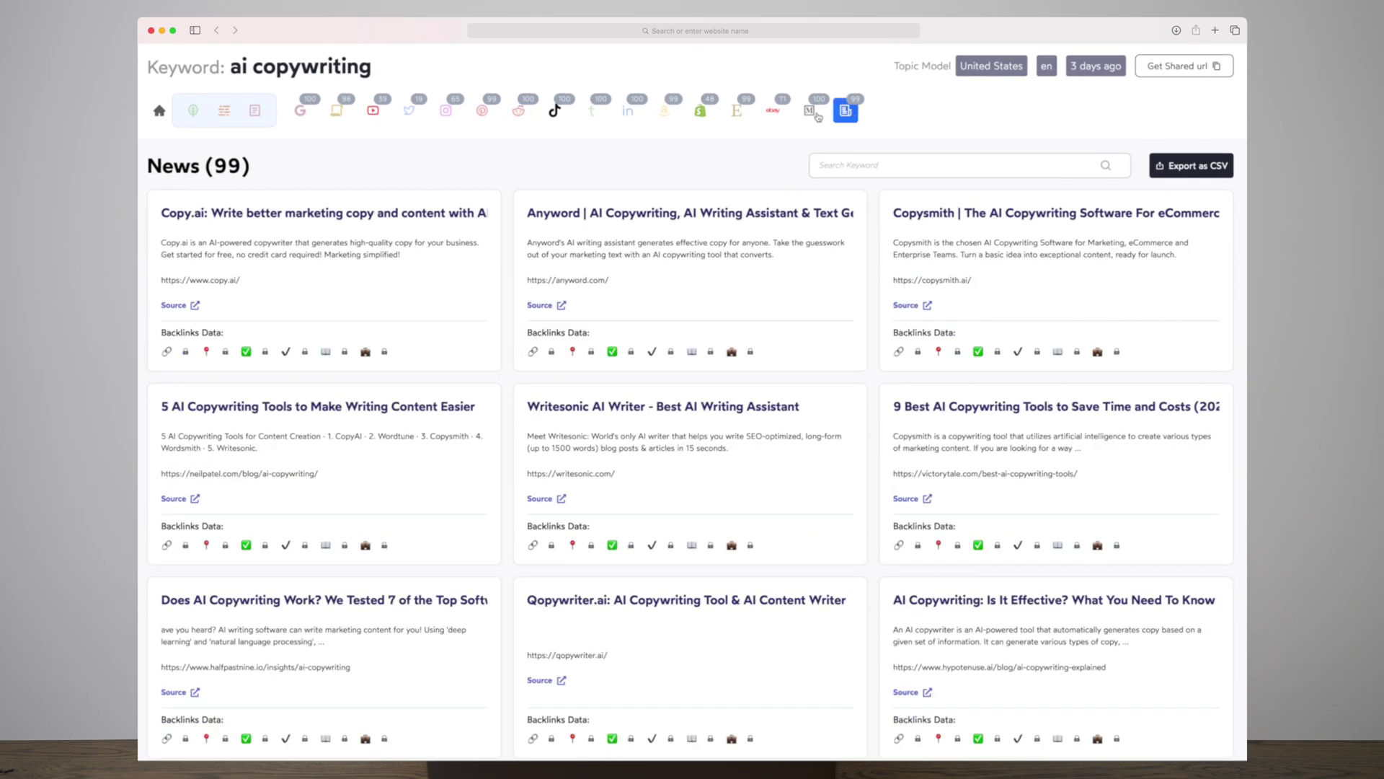
{"action": "left_click", "coordinate": [812, 113]}
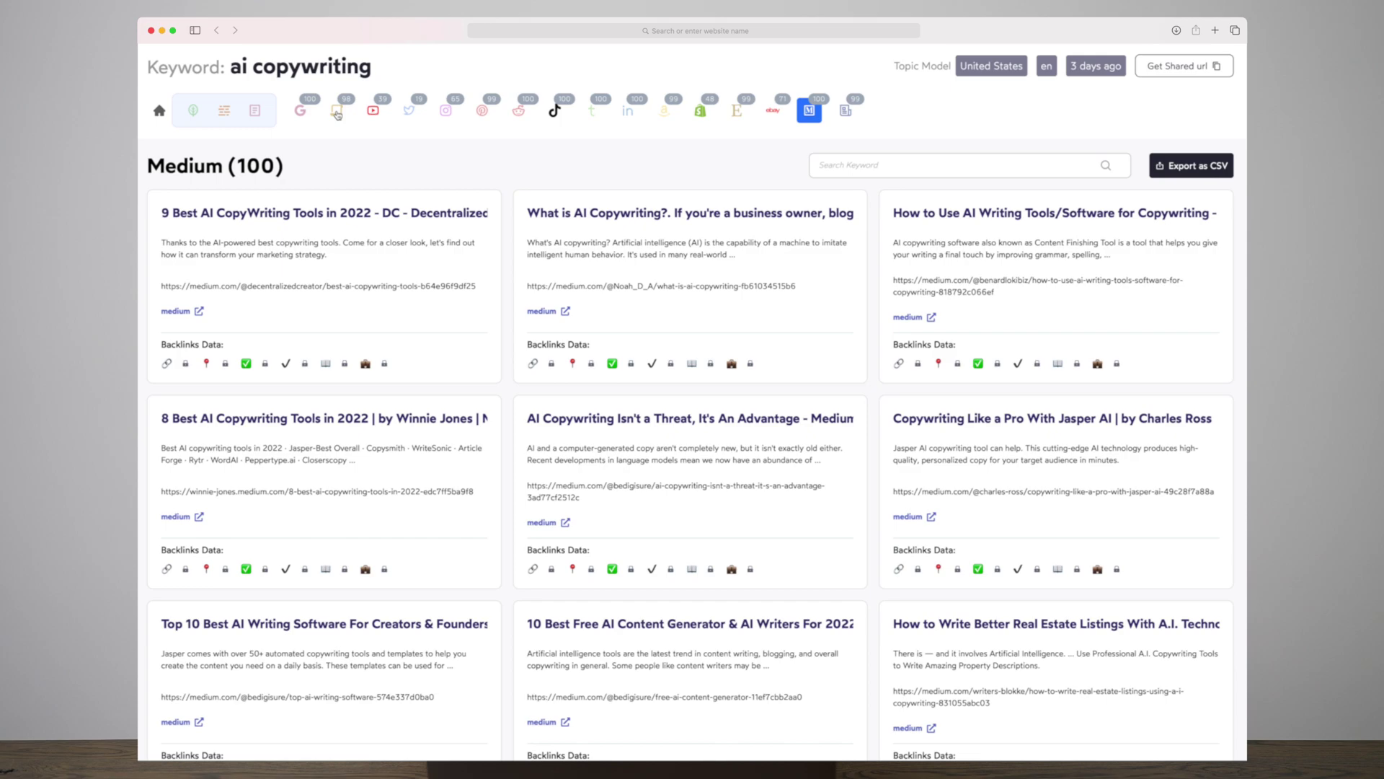